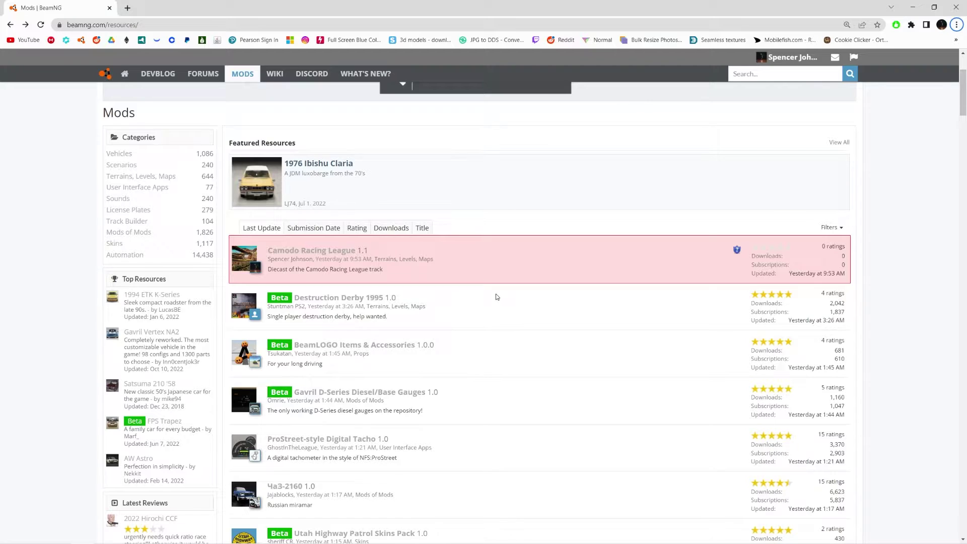
Go from the beamng.com homepage to the Community Mods resources page.
scroll(496, 296, up, 3)
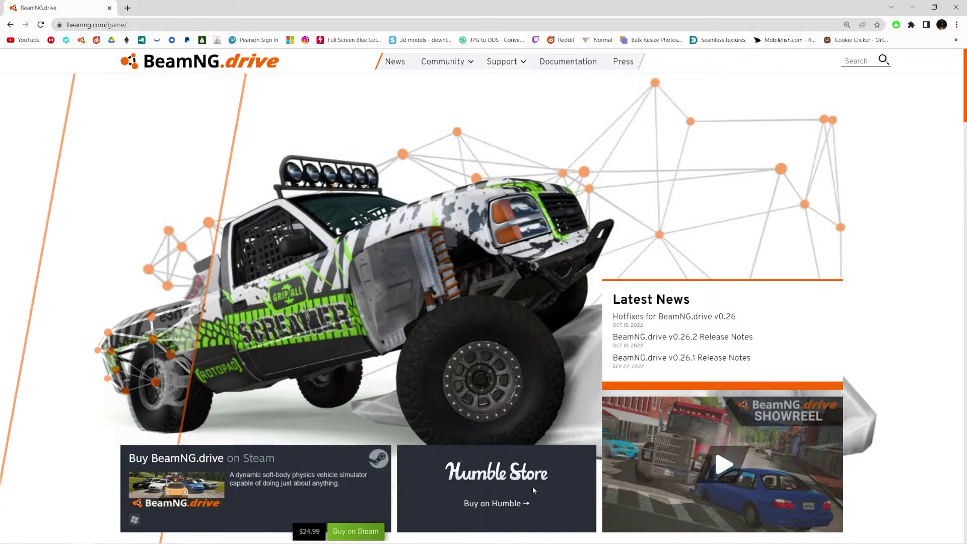
scroll(503, 403, down, 5)
scroll(537, 484, up, 4)
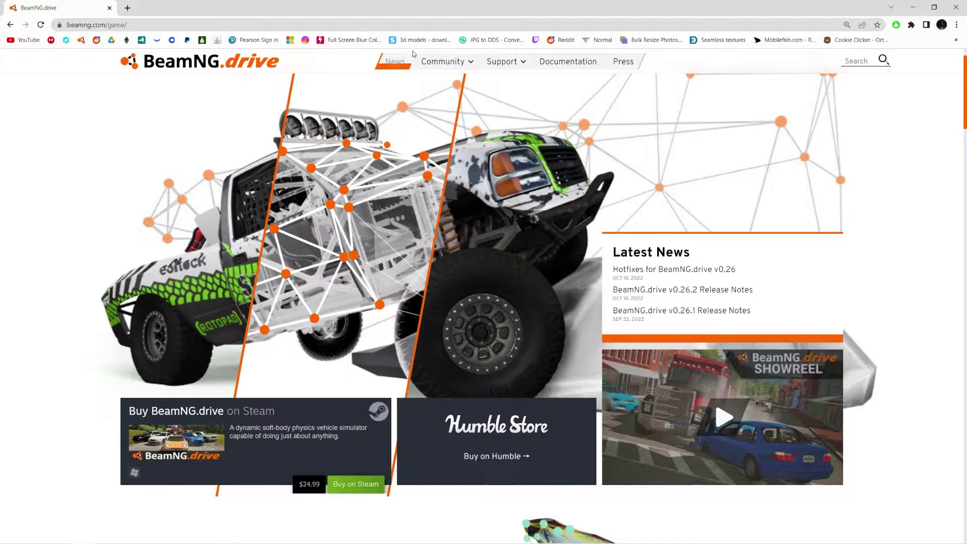
mouse_move(453, 64)
click(431, 97)
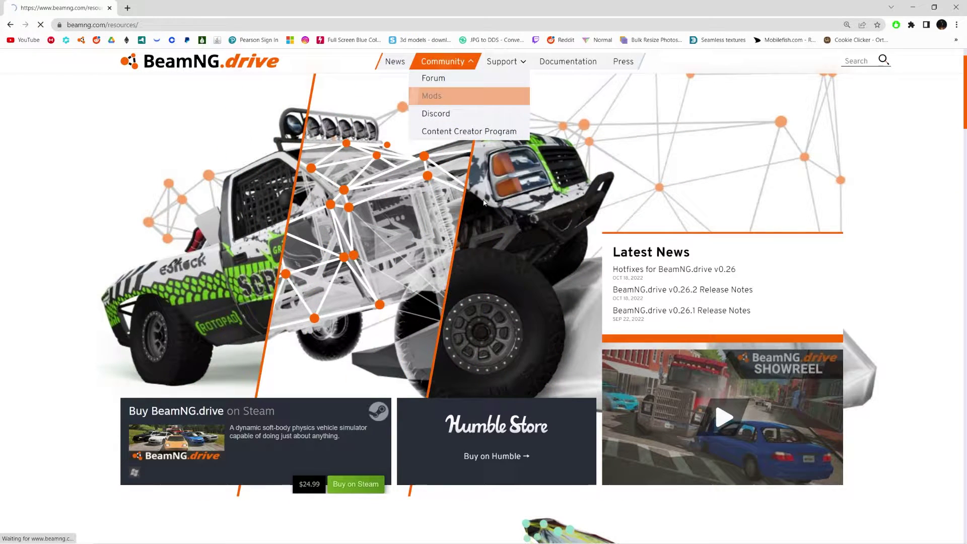
Scroll the mod resource list down to the Minimap 1.0 entry.
scroll(347, 305, down, 5)
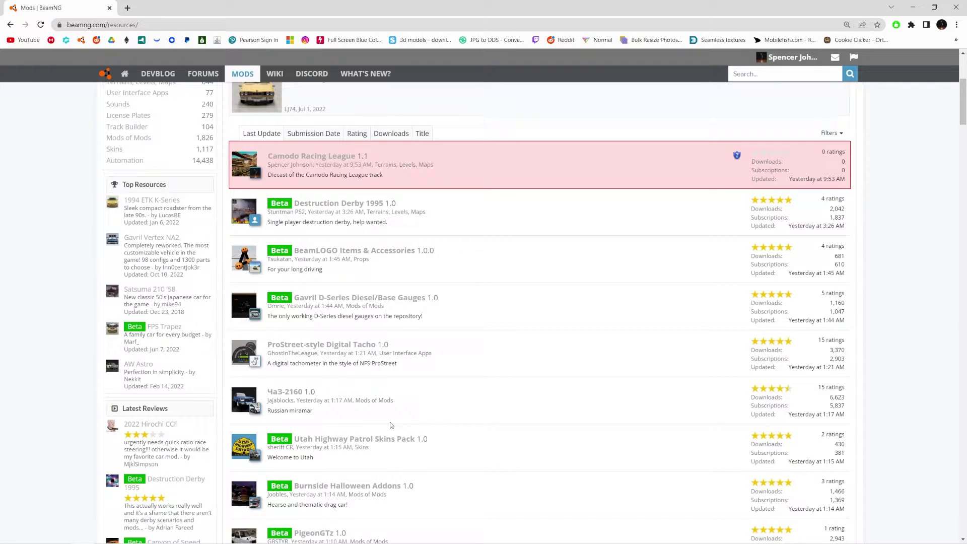
scroll(391, 423, down, 4)
scroll(475, 415, down, 3)
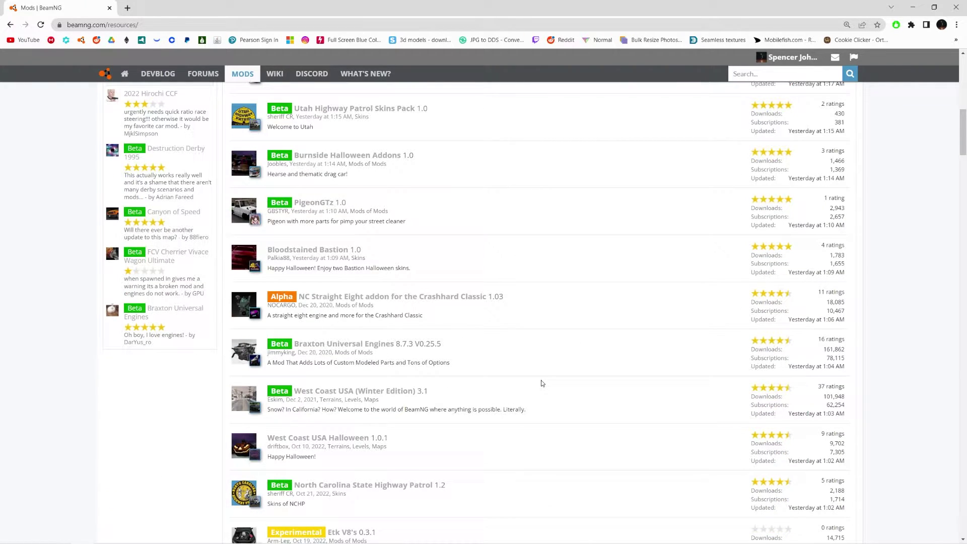
scroll(554, 413, up, 10)
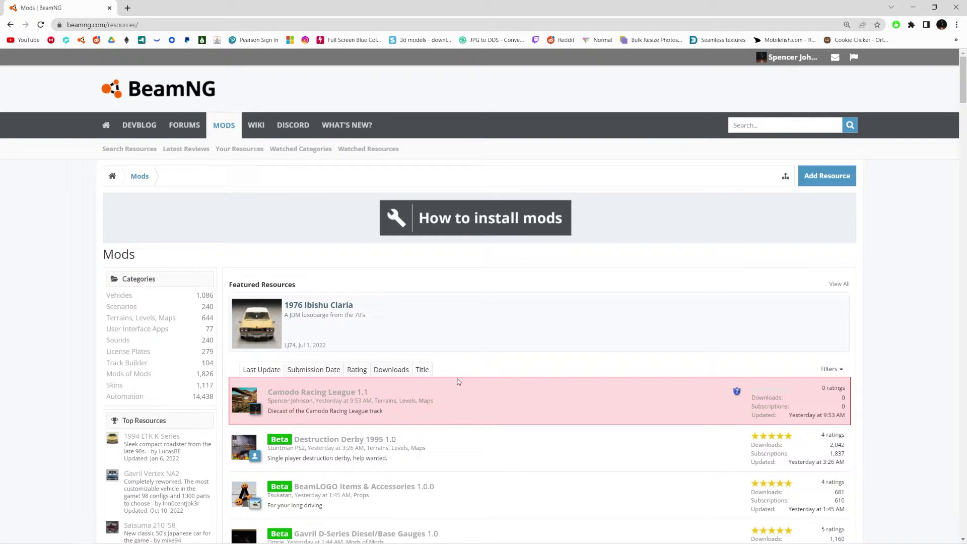
scroll(468, 407, down, 8)
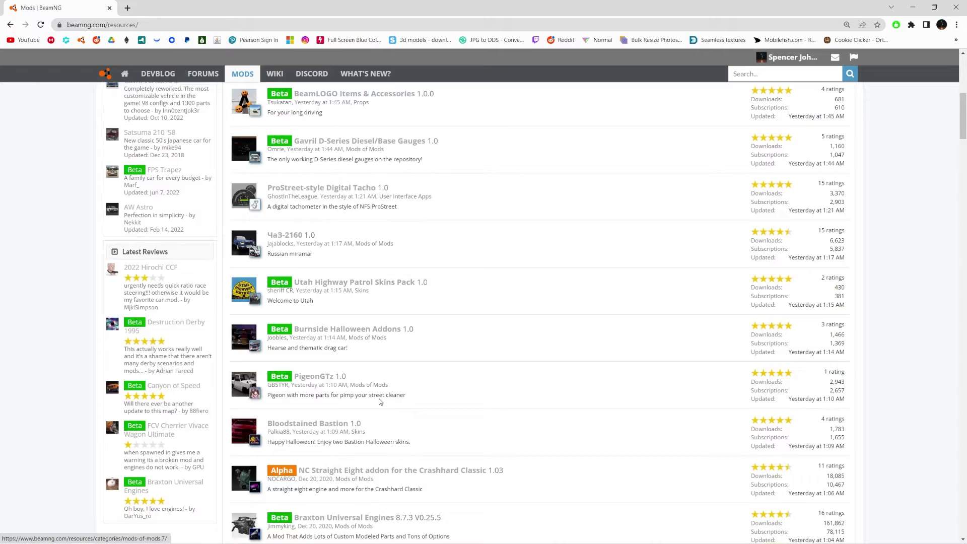
scroll(379, 401, up, 7)
scroll(379, 402, down, 14)
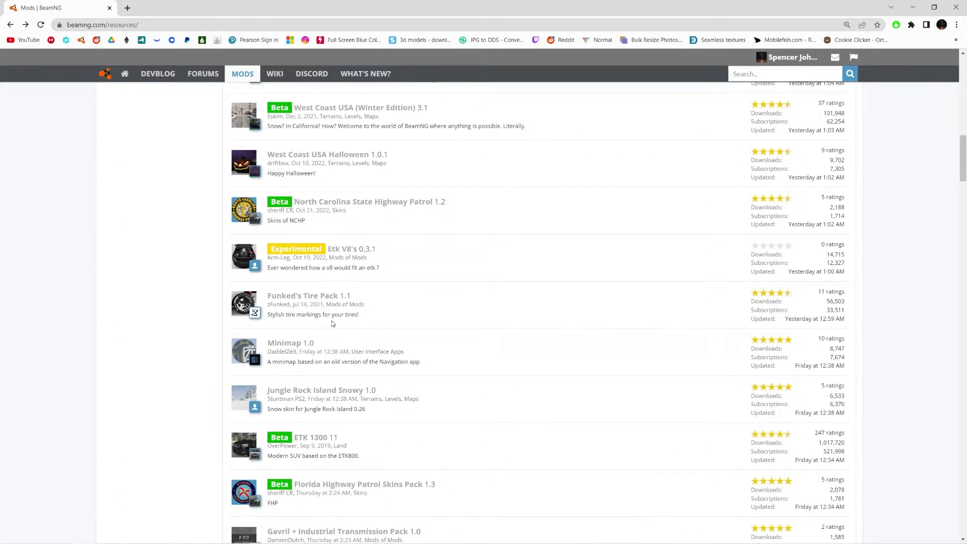
Open the Minimap 1.0 resource page and download old_minimap_zeit.zip.
click(294, 343)
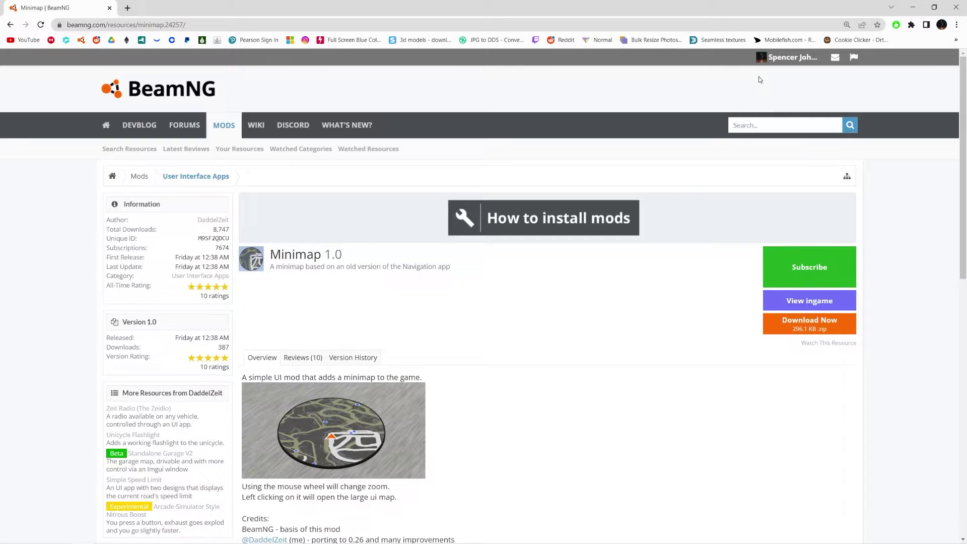
mouse_move(773, 66)
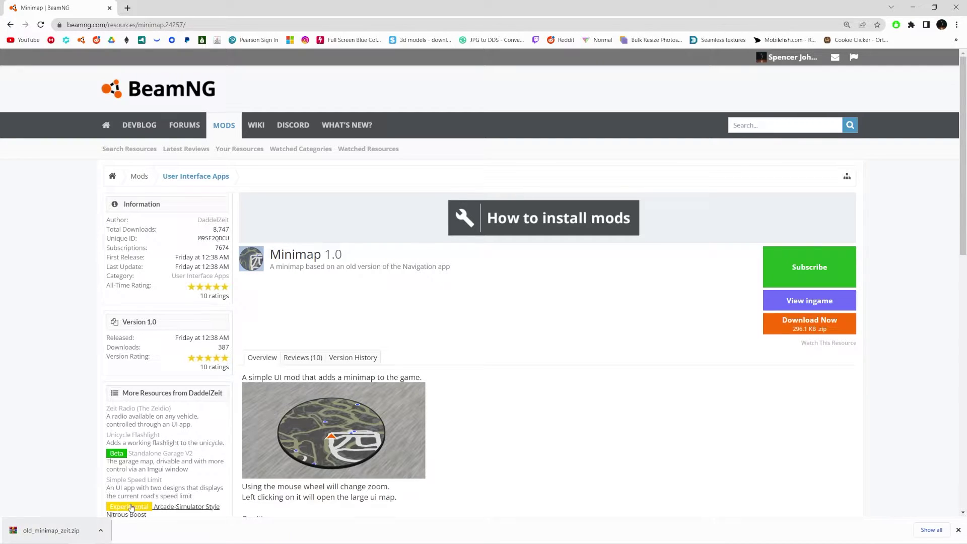
key(super)
Open the pinned BeamNG.drive 0.26 mods folder in File Explorer and show its full path.
click(62, 536)
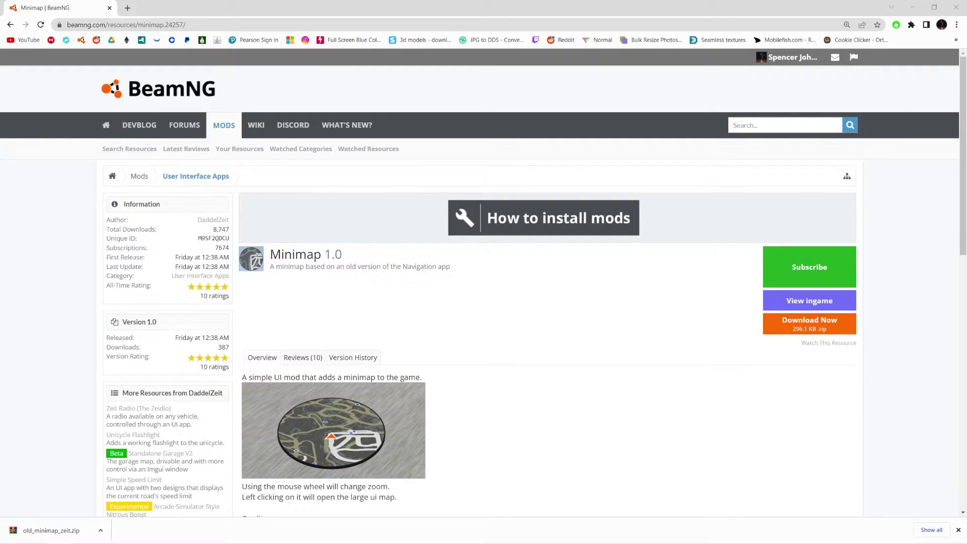
mouse_move(469, 119)
mouse_down()
mouse_move(470, 83)
mouse_move(465, 123)
mouse_up()
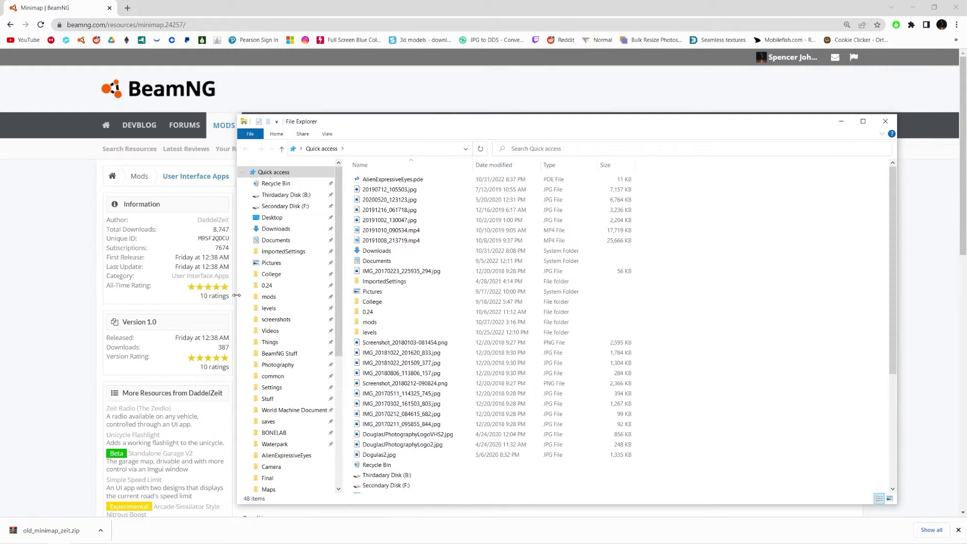
scroll(264, 198, down, 3)
scroll(264, 198, up, 3)
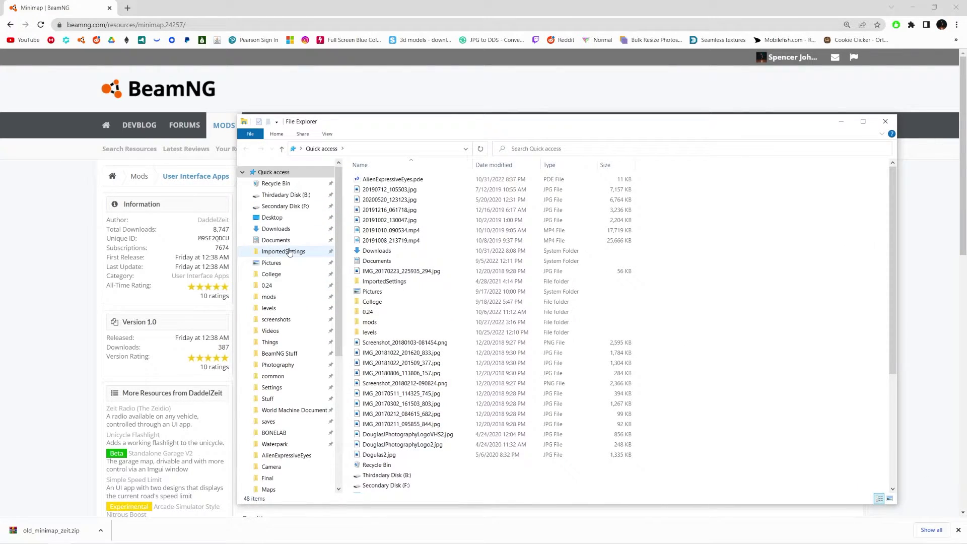
click(300, 297)
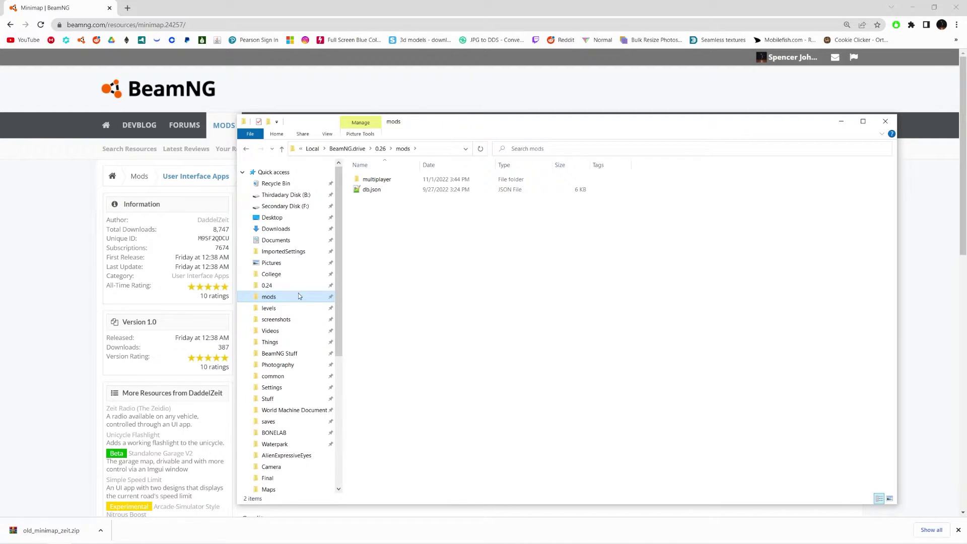
click(445, 152)
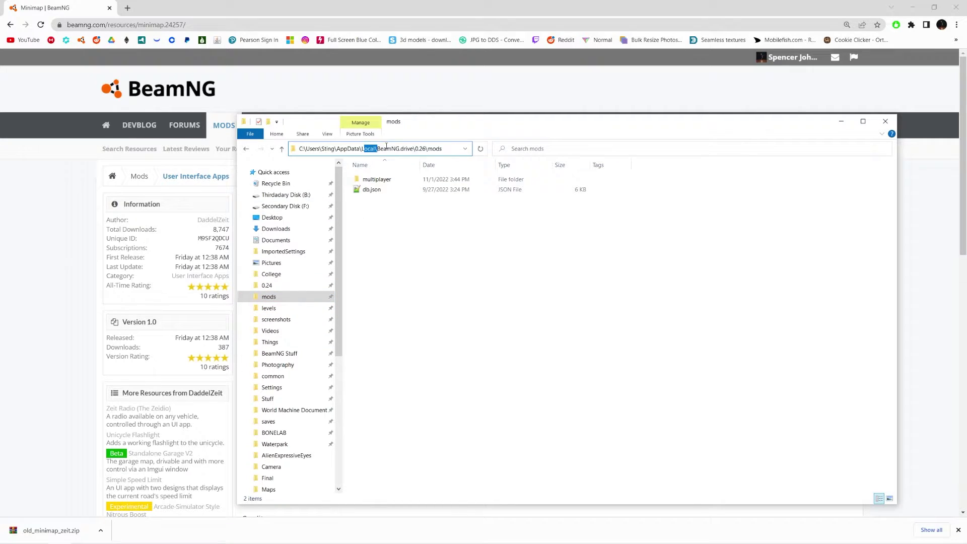
click(296, 150)
Browse from This PC through Local Disk (C:) and Users into the user's home folder.
scroll(303, 333, down, 7)
click(317, 333)
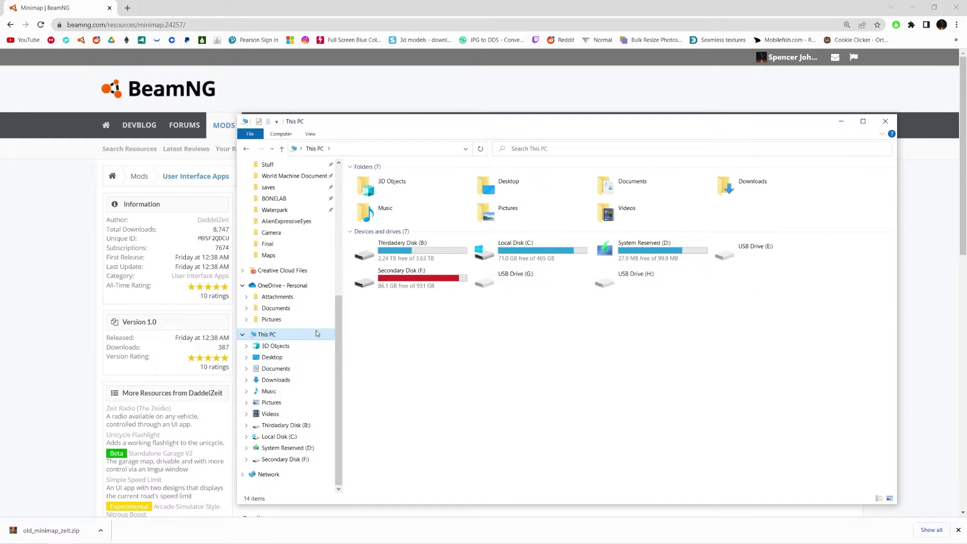
double_click(504, 249)
double_click(373, 373)
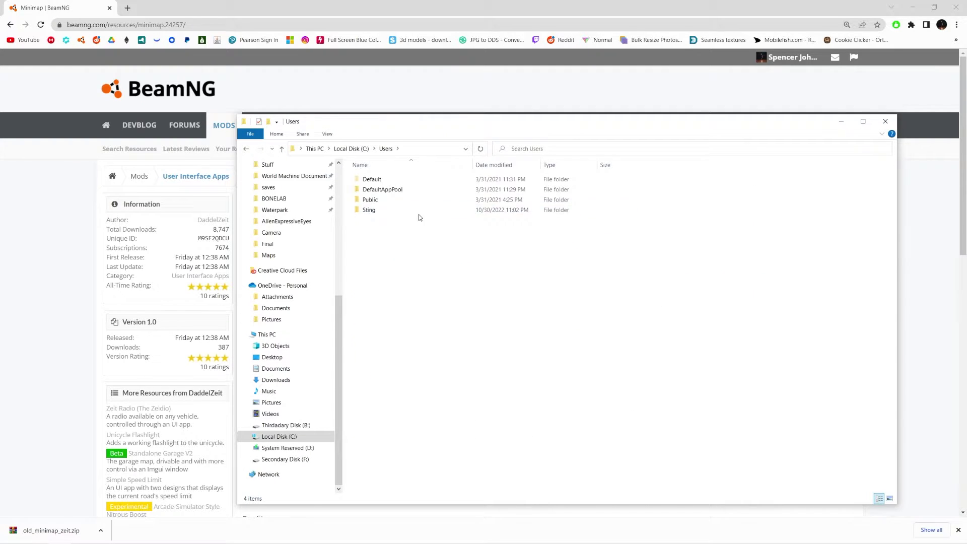
double_click(419, 213)
key(alt+Left)
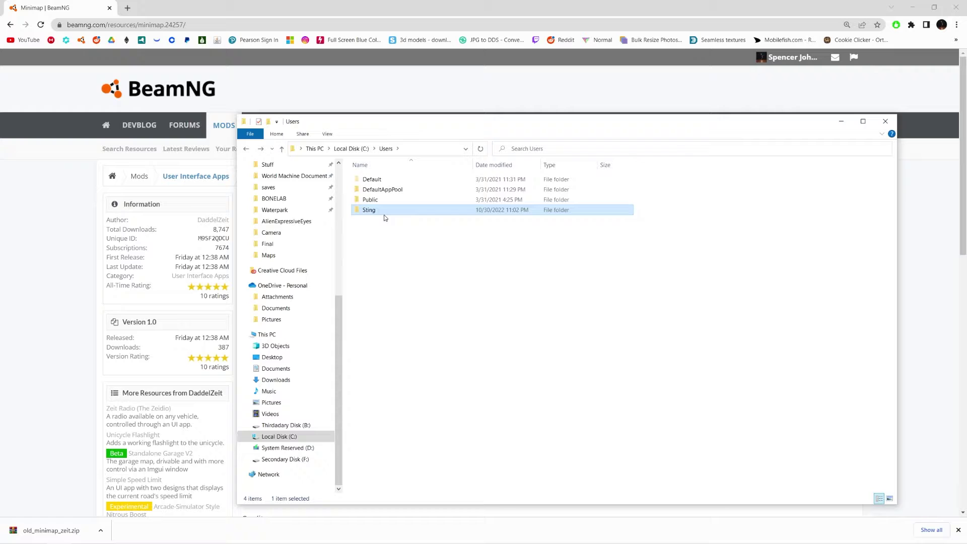
double_click(379, 212)
double_click(426, 261)
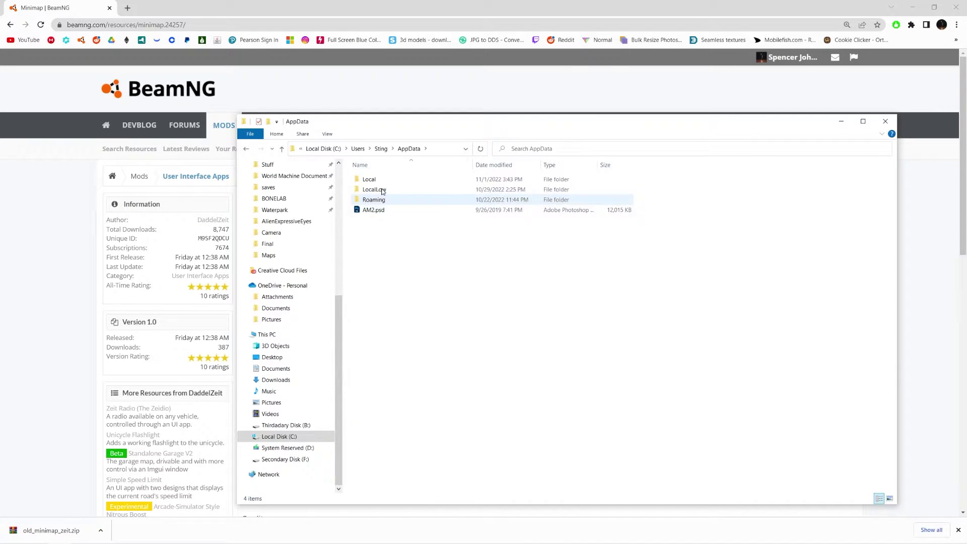
key(alt+Left)
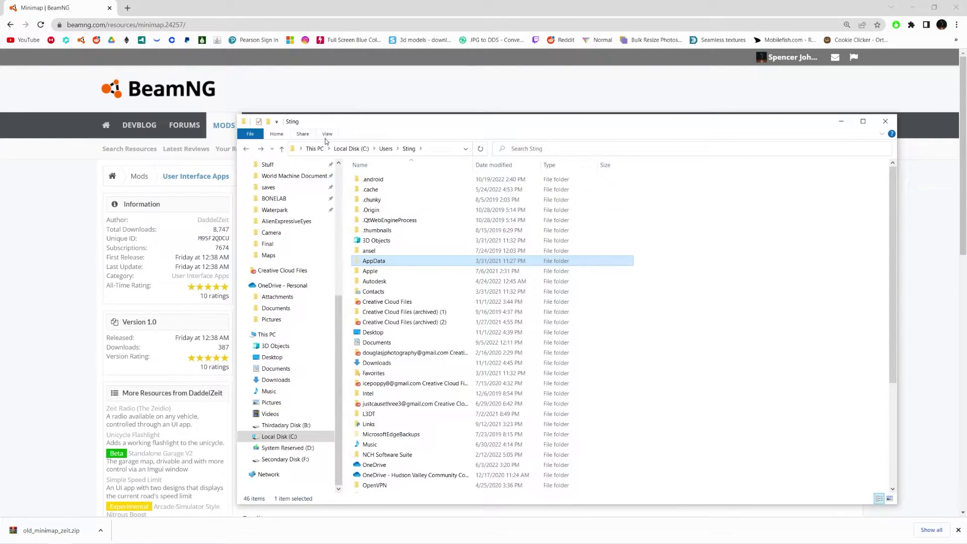
Turn on hidden items and open the hidden AppData\Local folder.
click(327, 133)
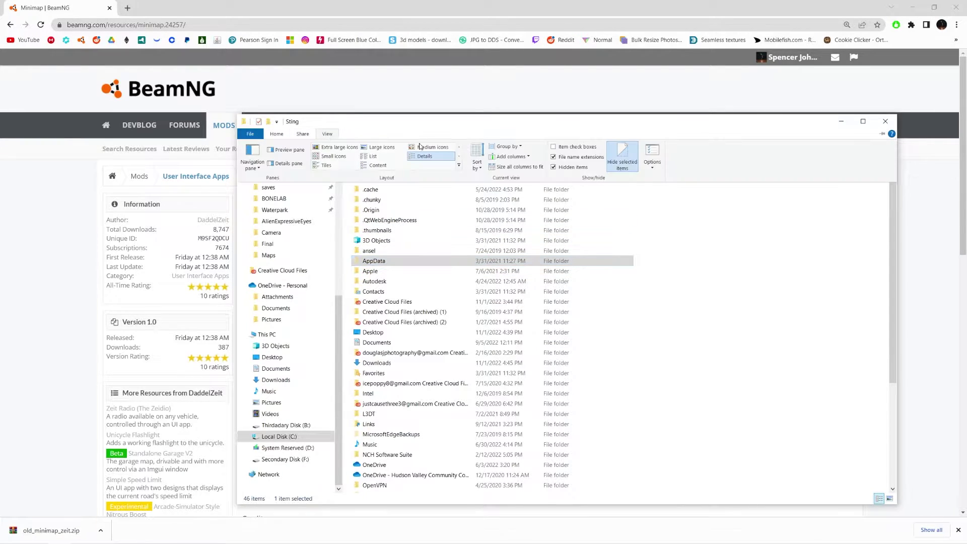
click(554, 166)
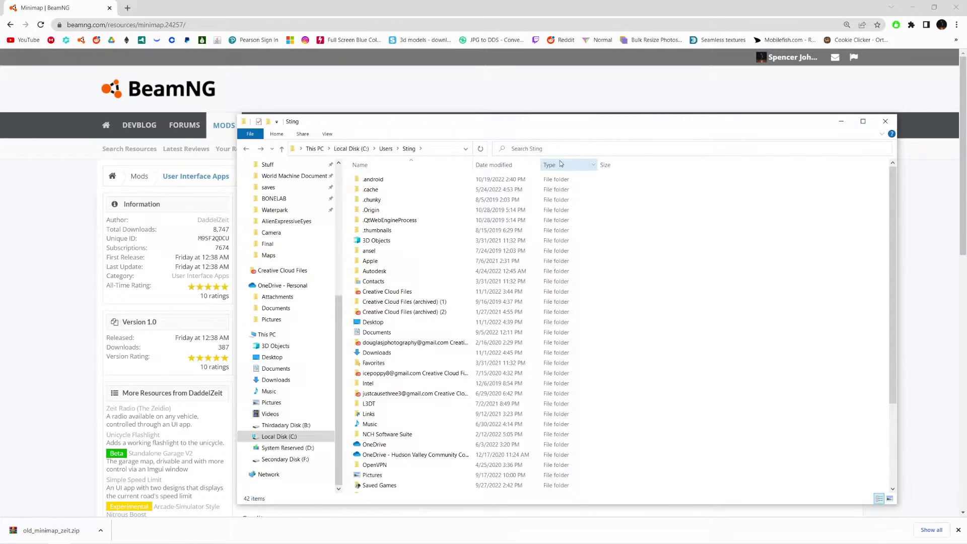
click(327, 133)
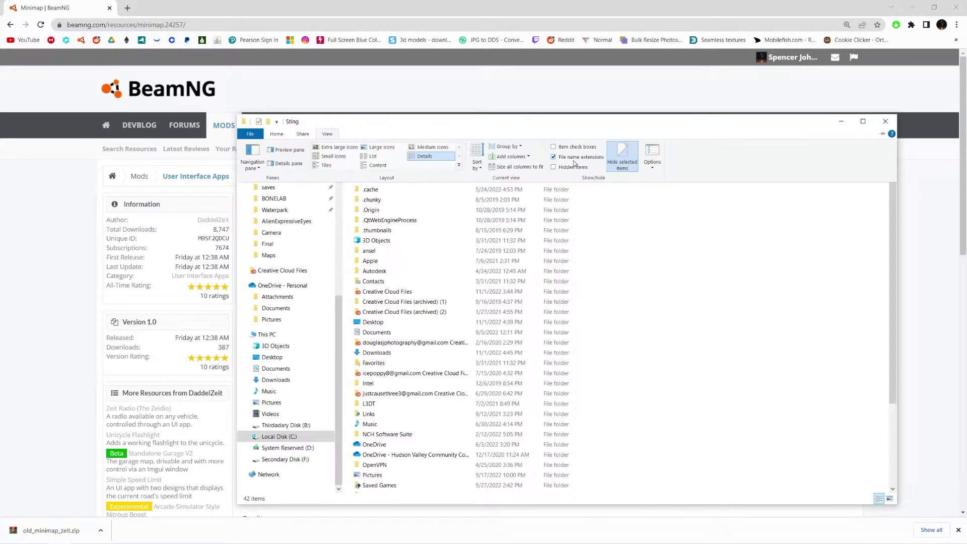
click(554, 167)
double_click(395, 260)
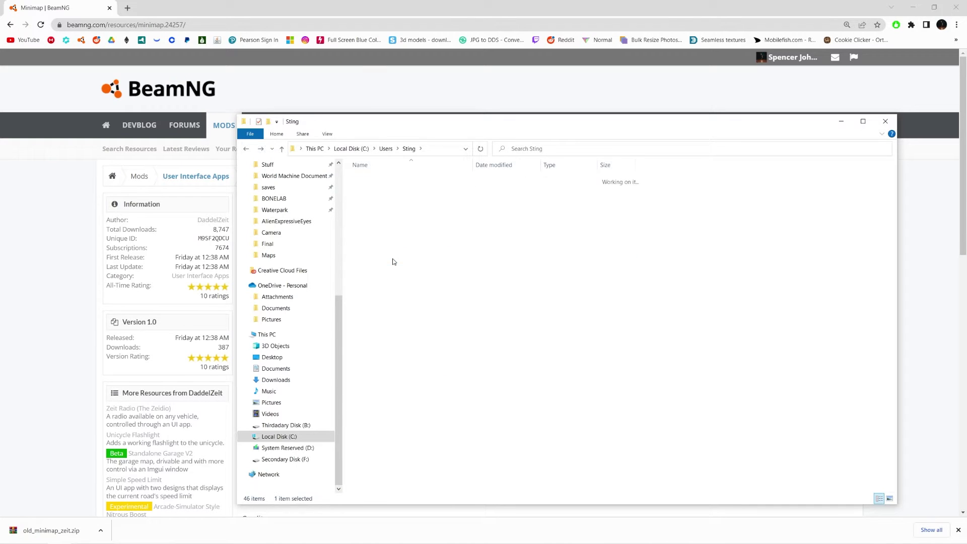
double_click(390, 179)
Open the BeamNG.drive\0.26\mods folder.
double_click(384, 273)
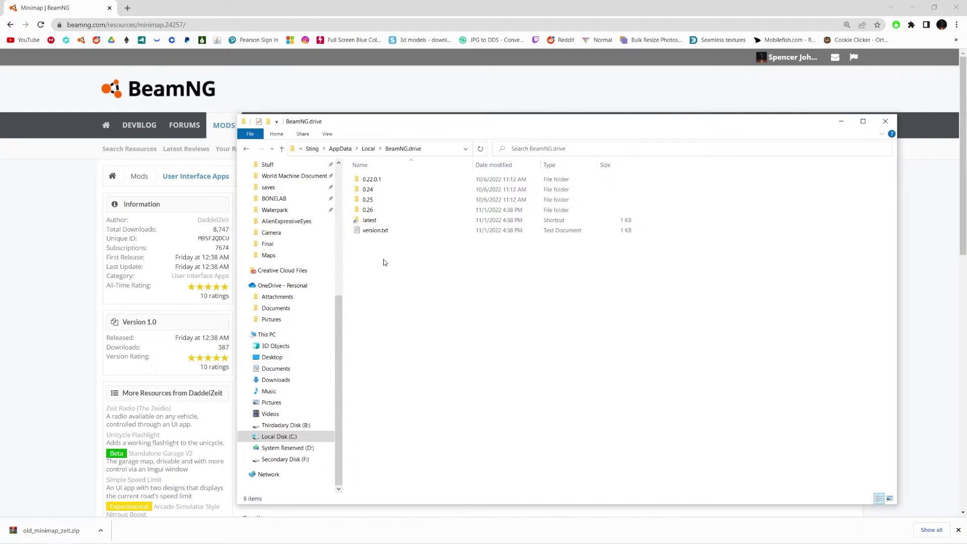
click(375, 211)
double_click(381, 210)
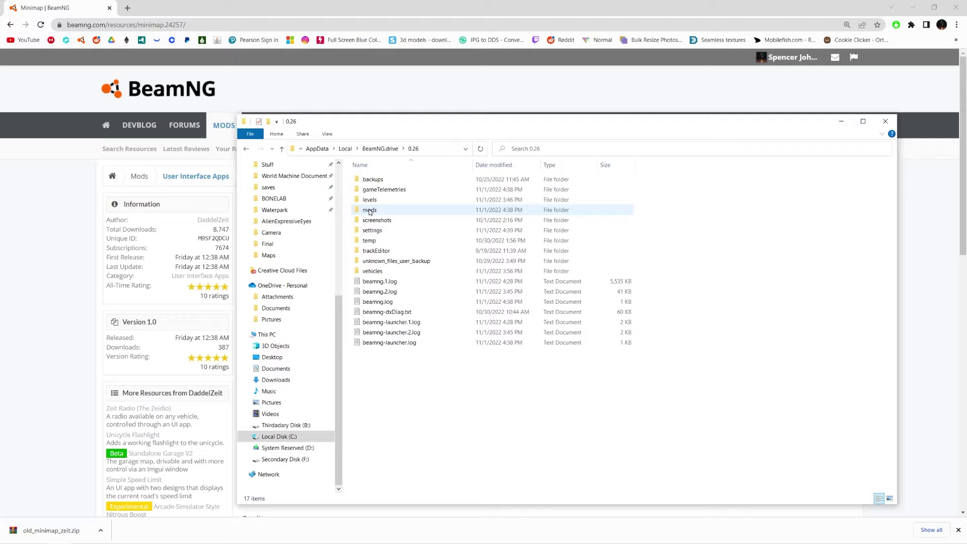
key(alt+Left)
double_click(382, 212)
key(alt+Left)
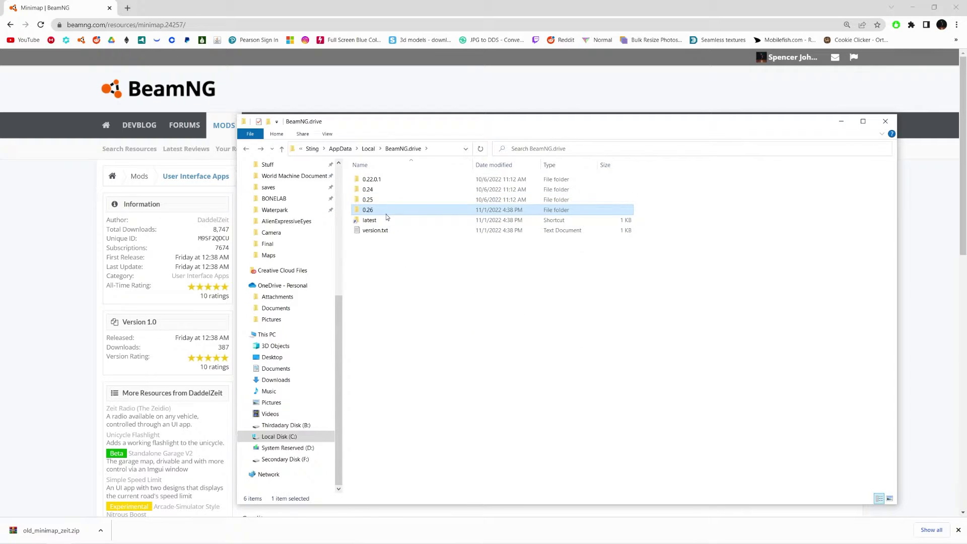
double_click(388, 211)
double_click(378, 209)
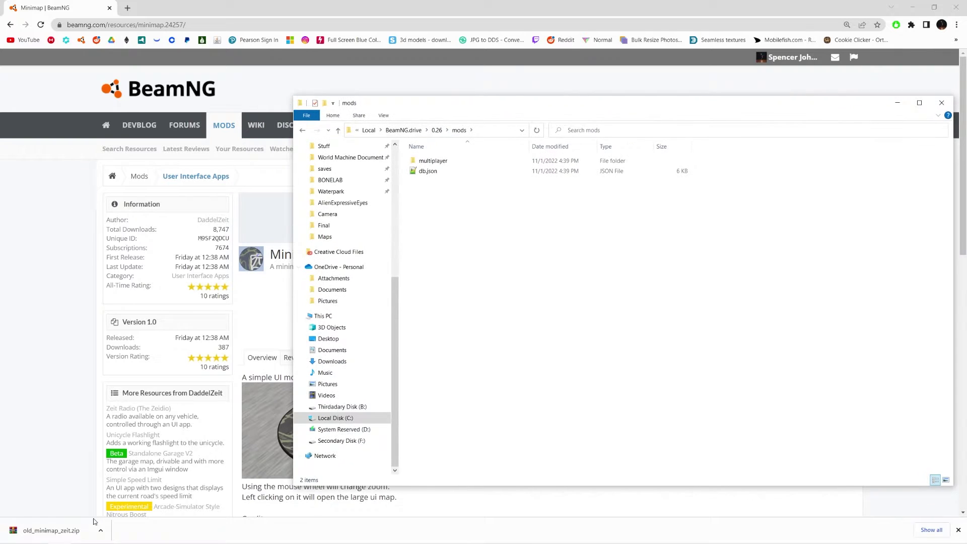
Drag old_minimap_zeit.zip from the download bar into mods, then minimize Explorer and Chrome.
drag(93, 526, 443, 227)
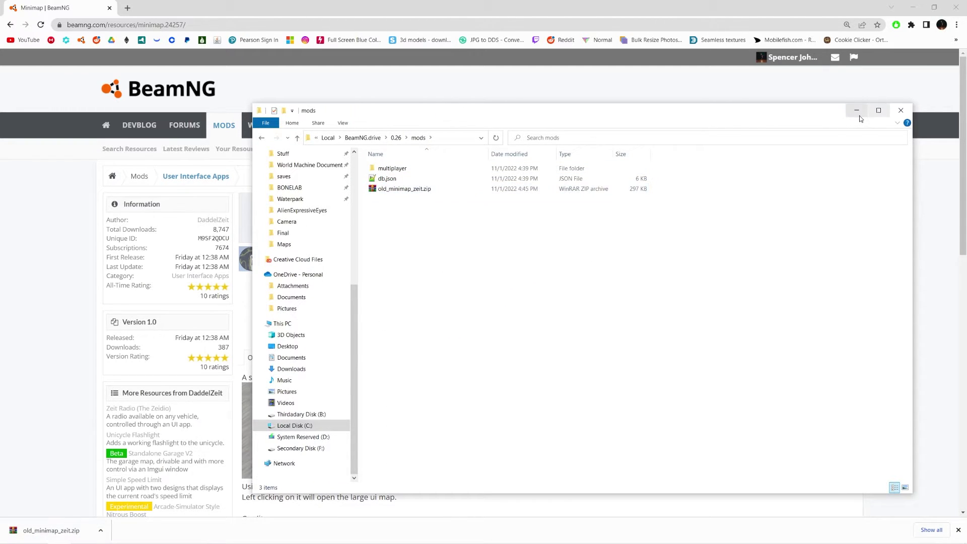
click(856, 110)
click(912, 8)
In the game's Mods Manager, refresh the list and toggle Minimap off and back on, 3 of 3 active.
click(151, 535)
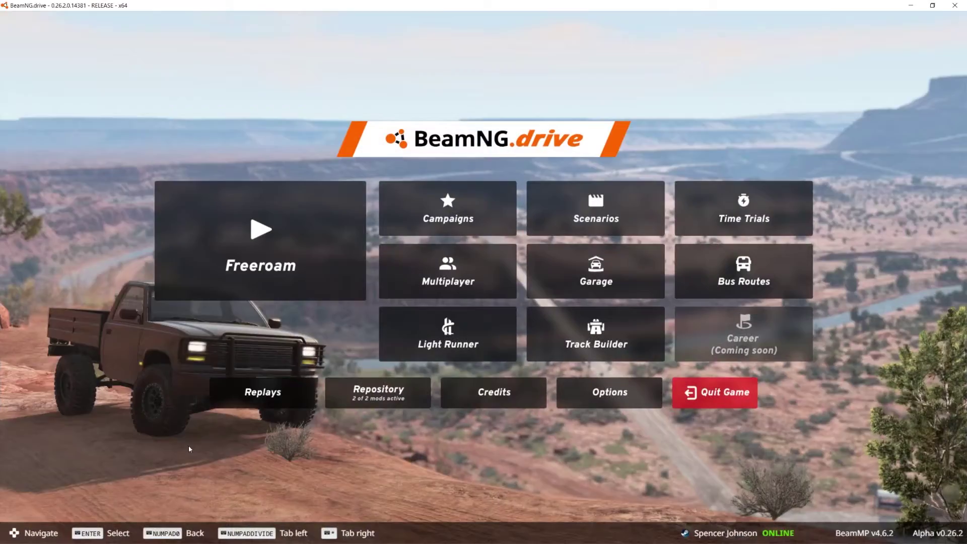
click(368, 407)
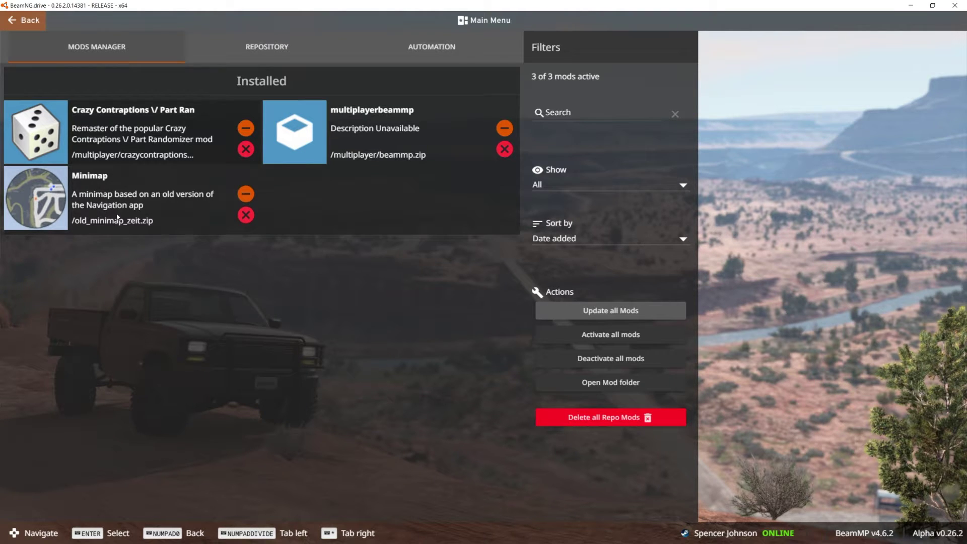
click(611, 309)
scroll(406, 258, down, 20)
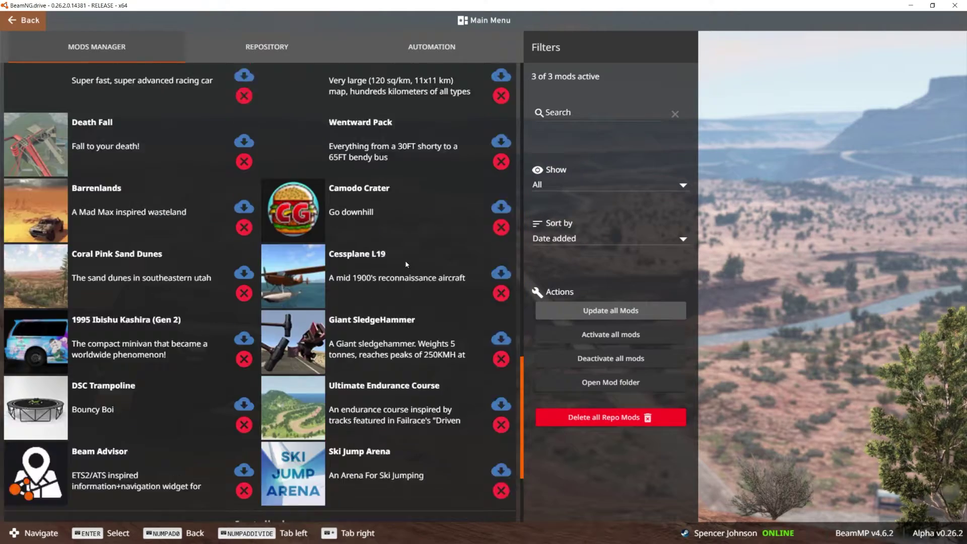
scroll(256, 217, up, 8)
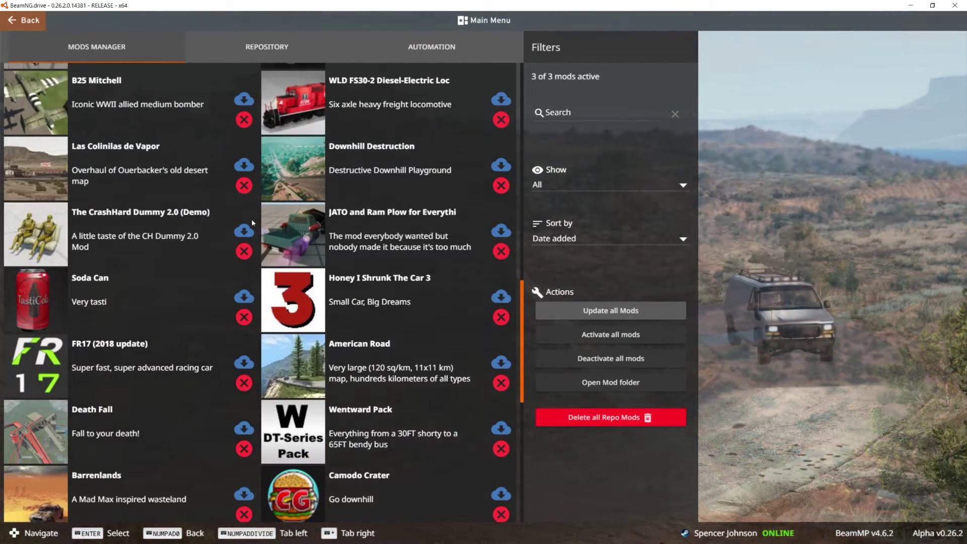
scroll(252, 218, down, 9)
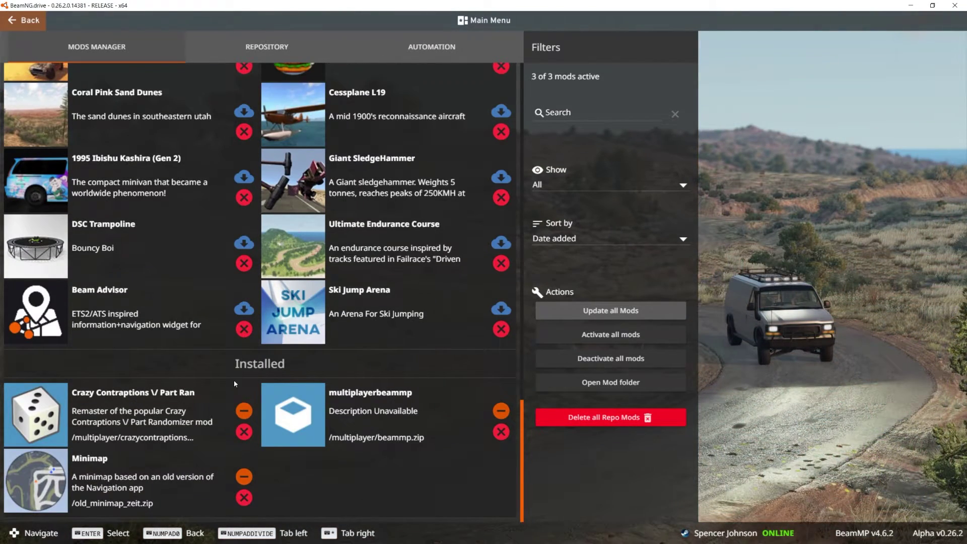
click(244, 478)
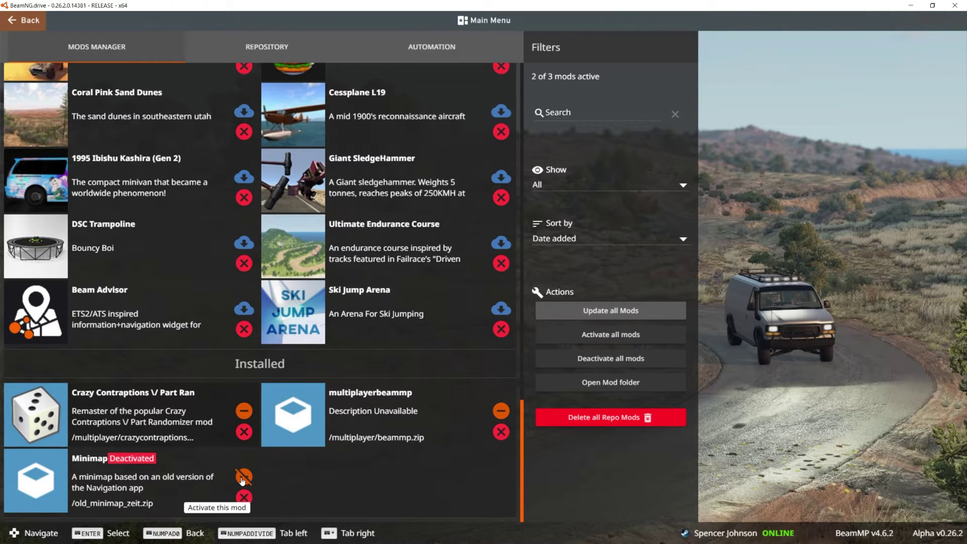
click(243, 477)
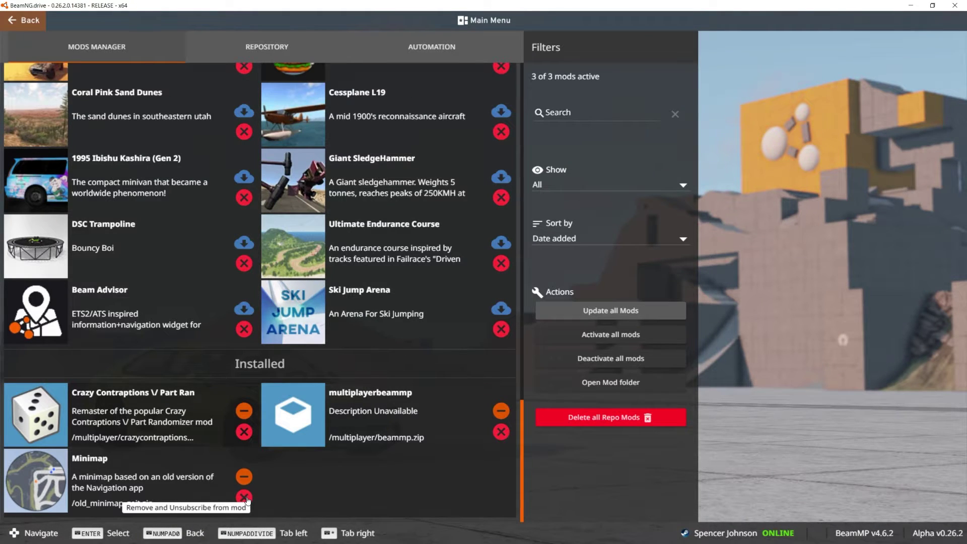
Browse page 2 of the online repository, check sort options, and search by the account owner's name.
click(251, 50)
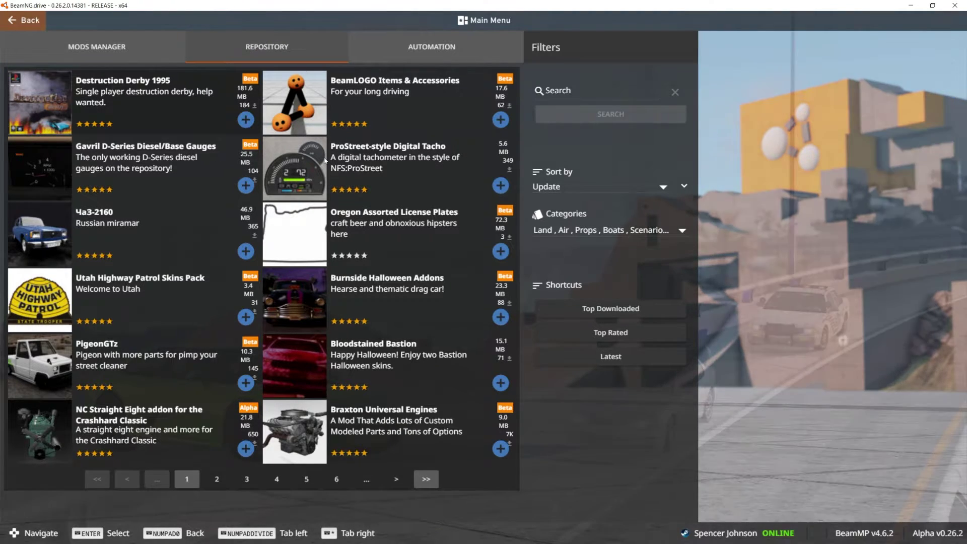
click(205, 483)
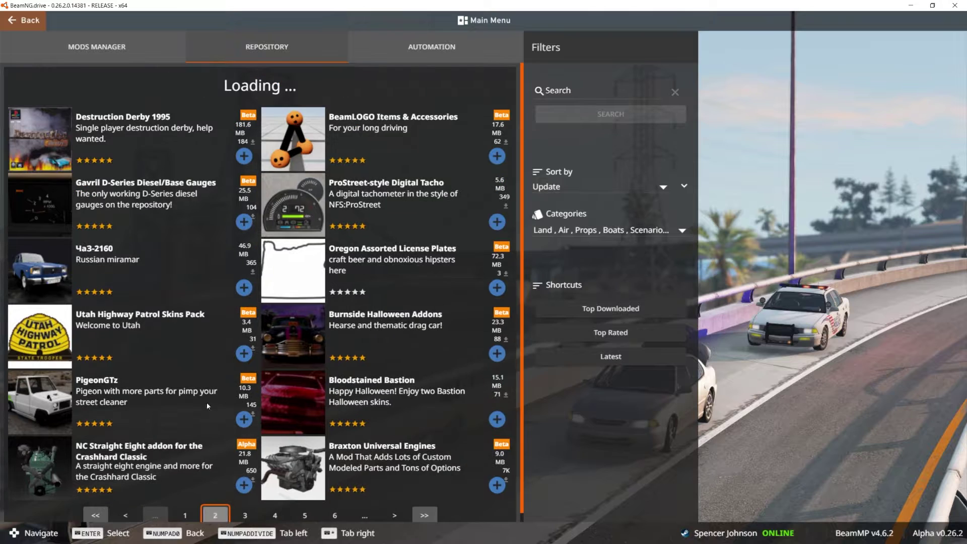
click(546, 186)
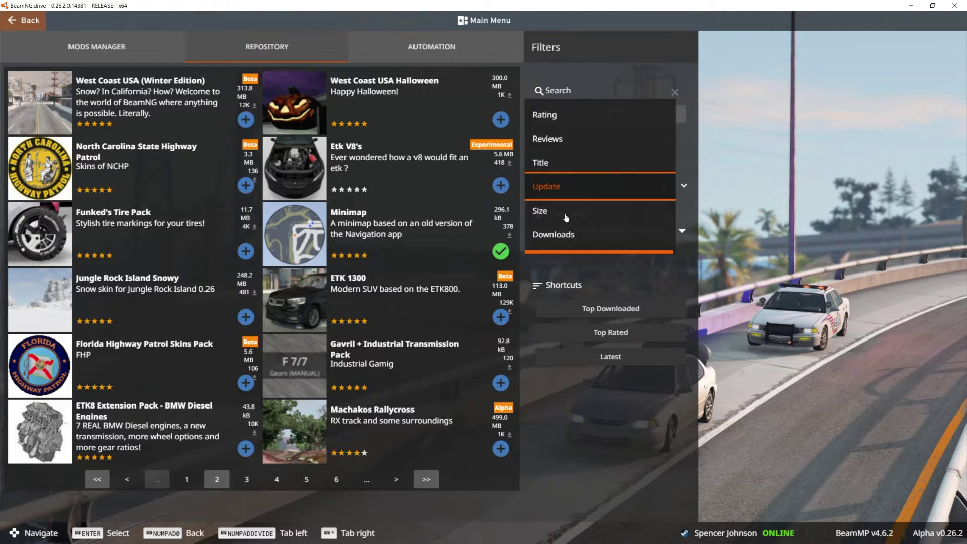
click(605, 90)
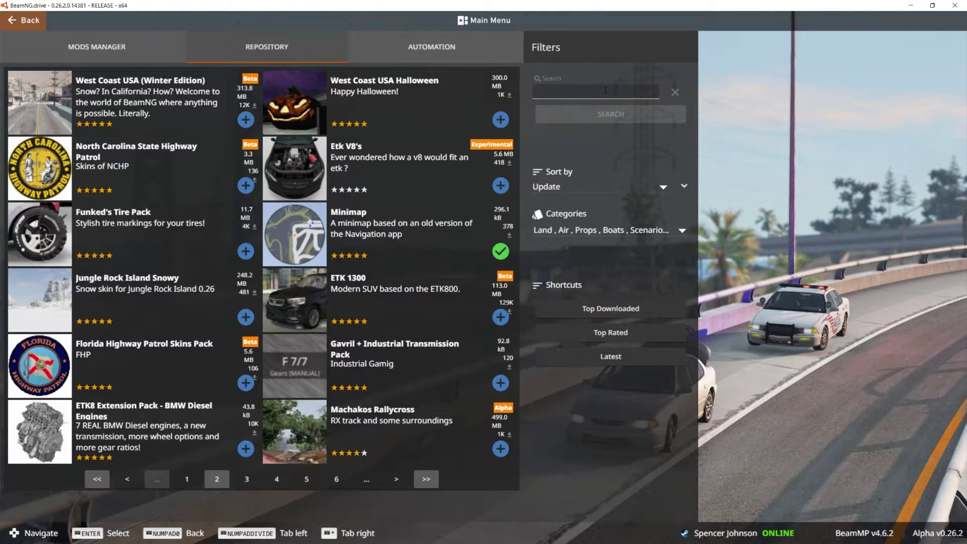
key(Return)
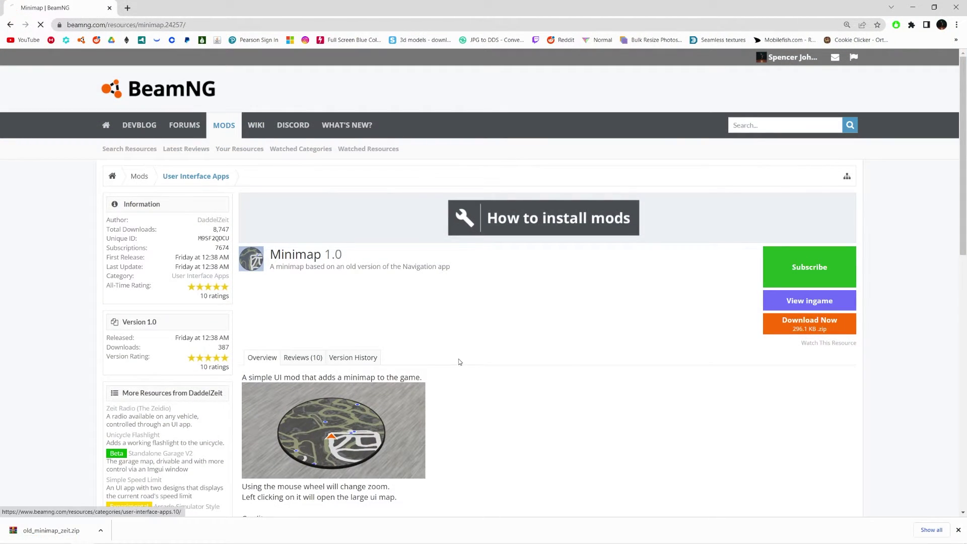
Subscribe to the West Coast USA Halloween map on its resource page and open it in BeamNG.drive.
scroll(342, 226, down, 6)
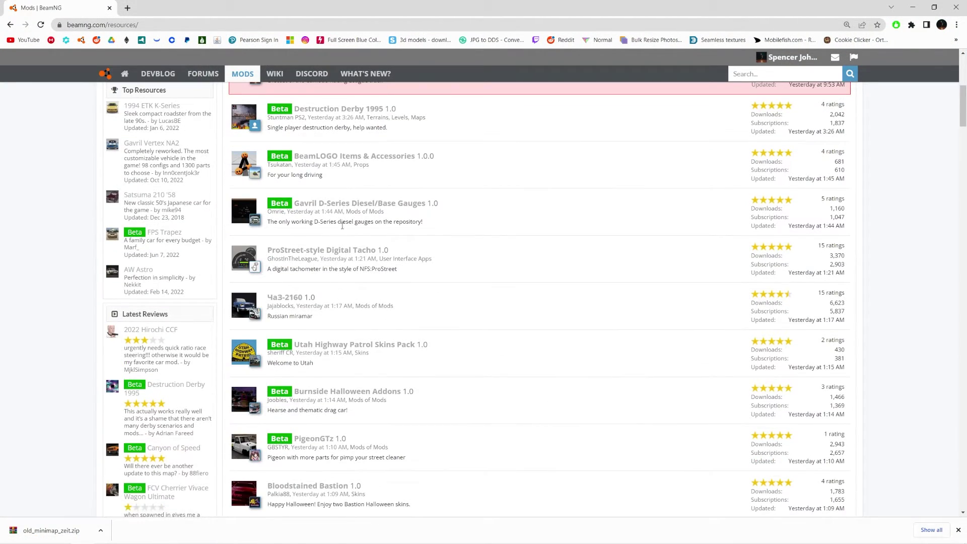
scroll(342, 226, down, 5)
click(302, 248)
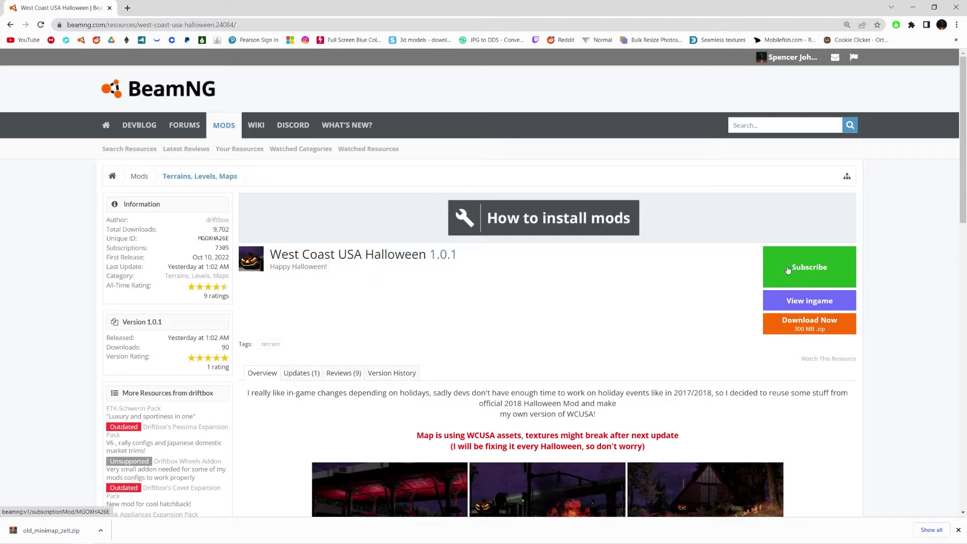
click(788, 270)
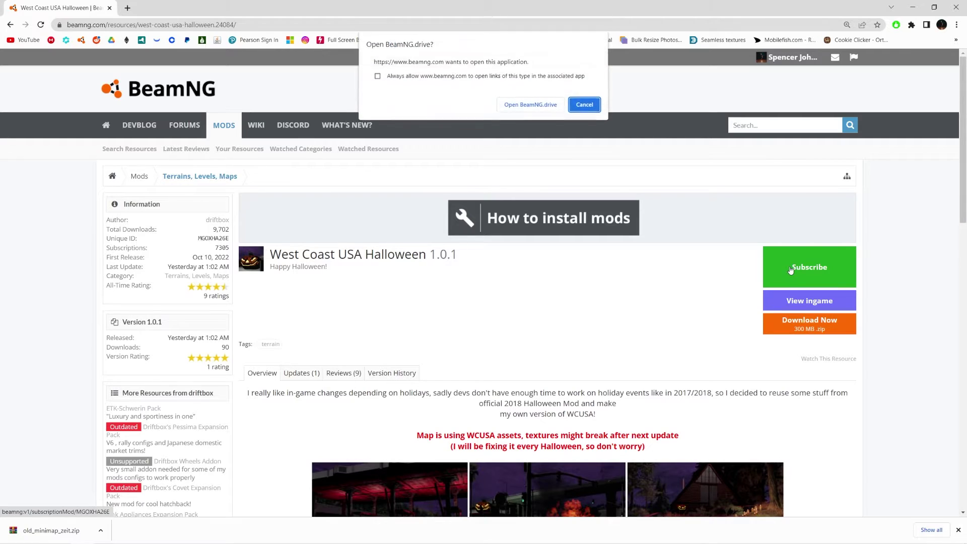
click(515, 105)
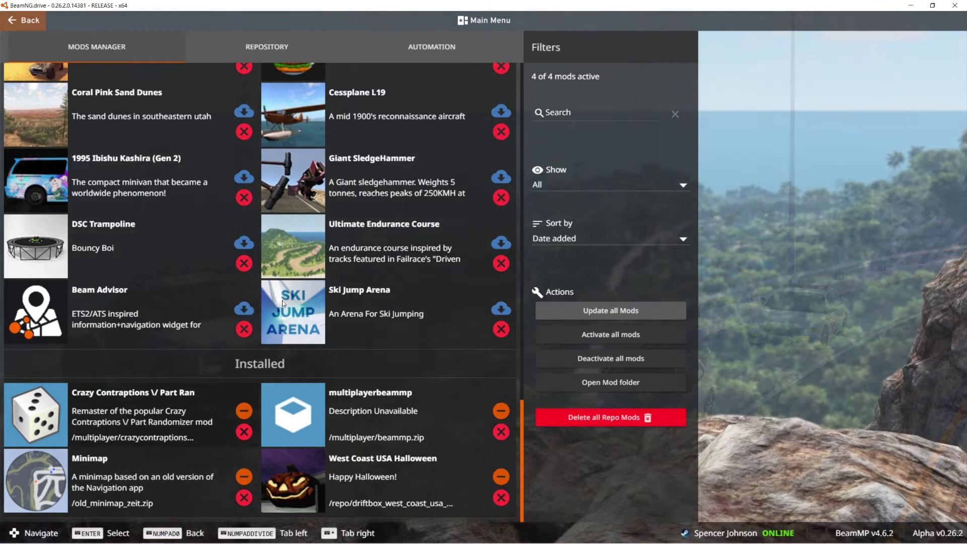
Load West Coast, USA (Halloween) in Freeroam, spawning at Industrial Area (Default).
click(23, 20)
click(305, 187)
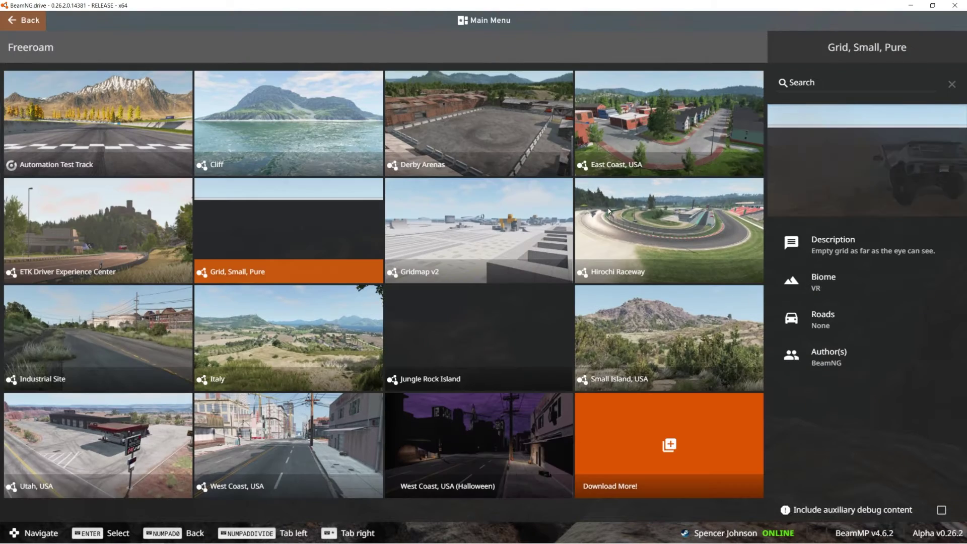
click(484, 455)
click(483, 452)
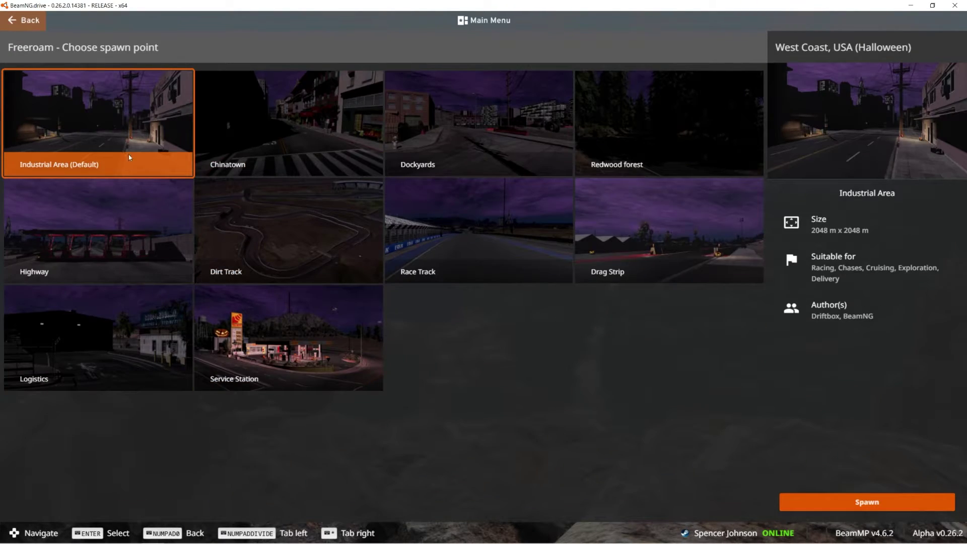
click(129, 157)
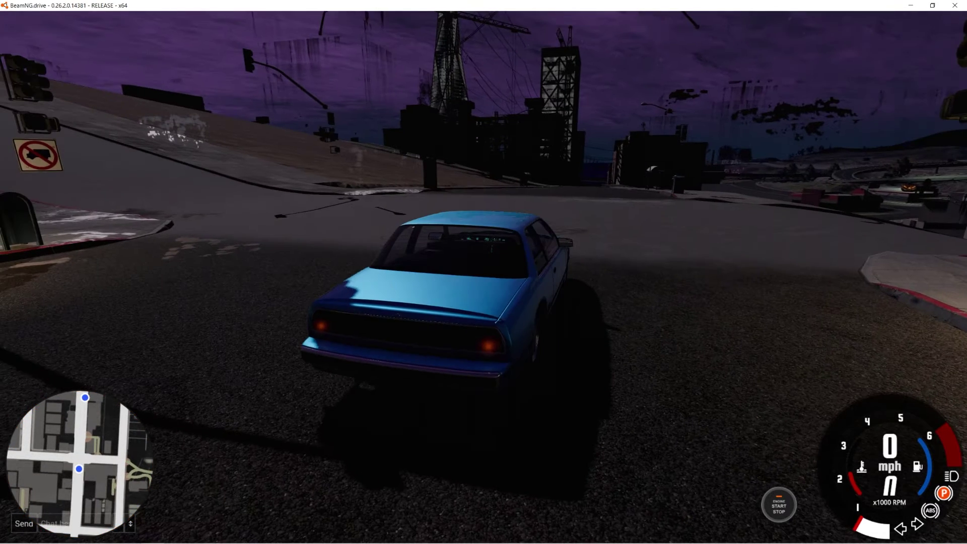
Add the Old Navigation (Minimap) app via a 'mini' search, remove the duplicate, and reposition the minimap.
key(Escape)
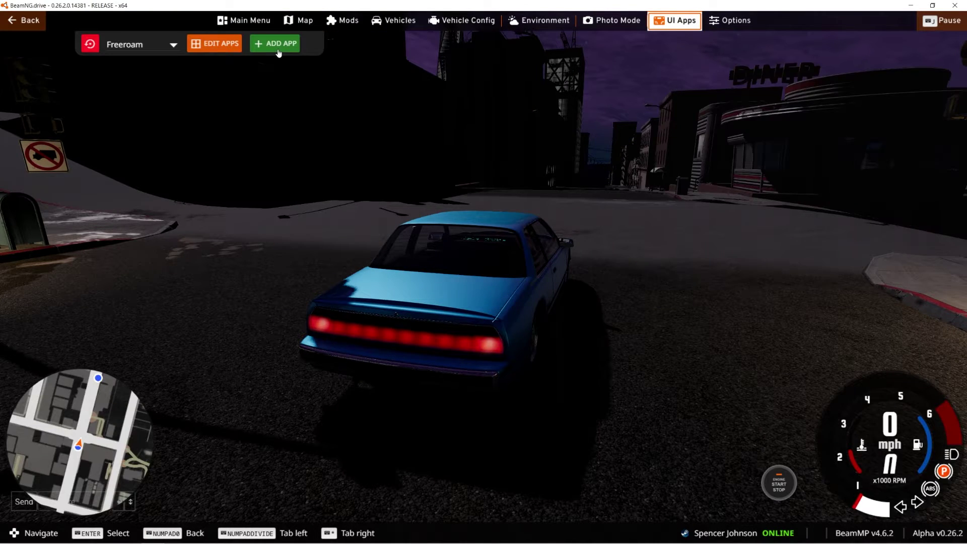
click(277, 42)
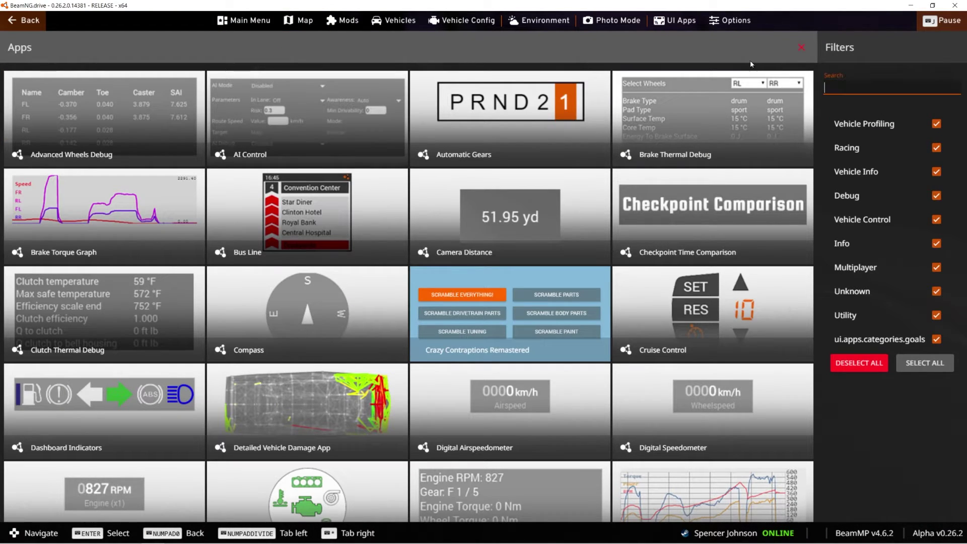
text(mini)
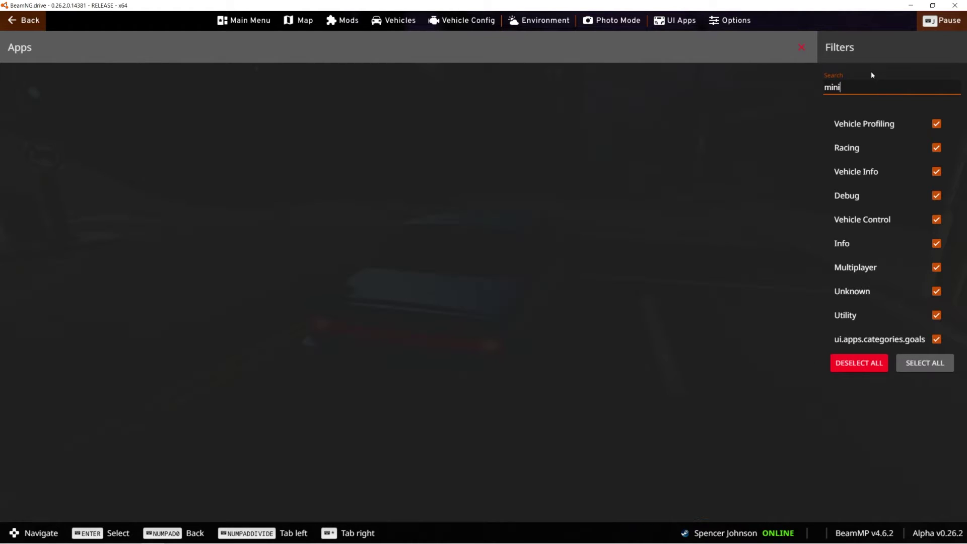
click(135, 122)
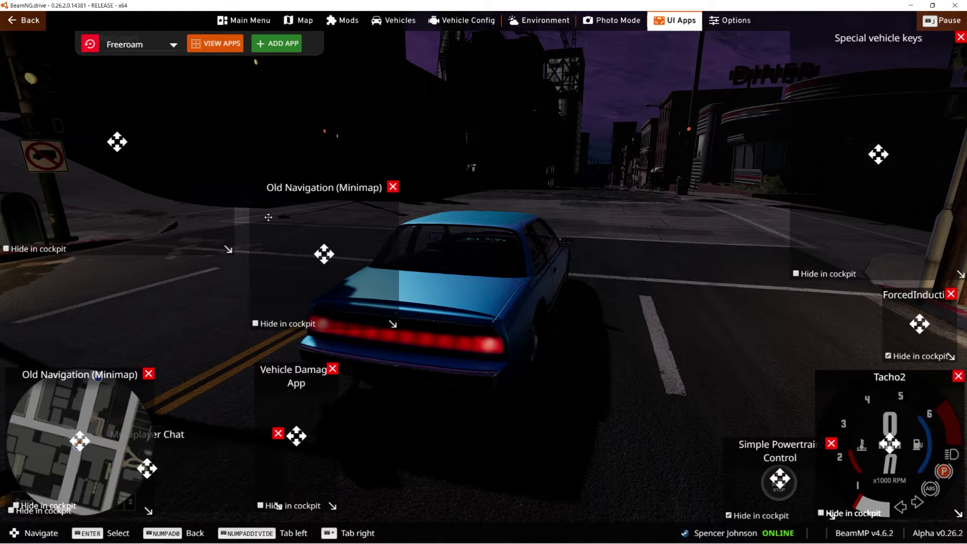
drag(324, 254, 319, 274)
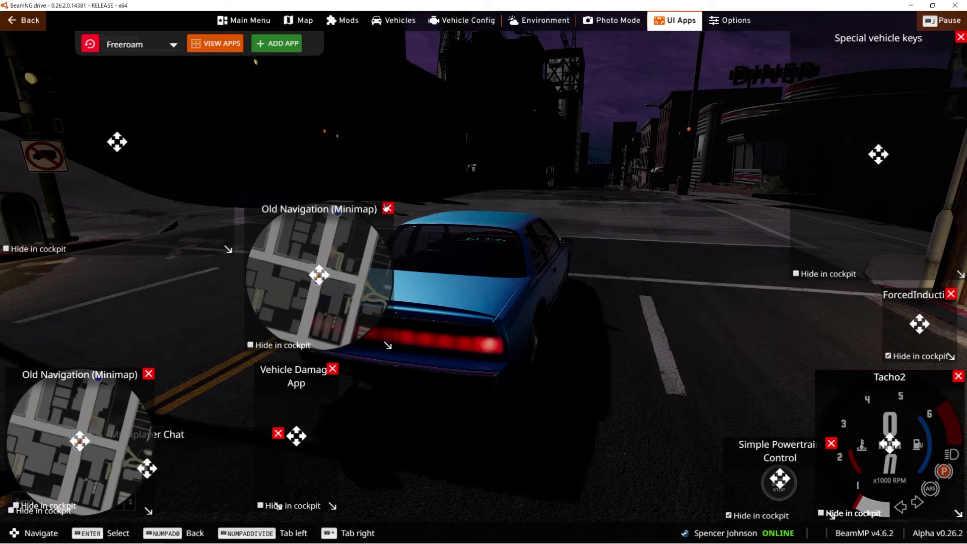
click(387, 208)
mouse_move(80, 442)
mouse_down()
mouse_move(123, 393)
mouse_move(89, 446)
mouse_up()
key(Escape)
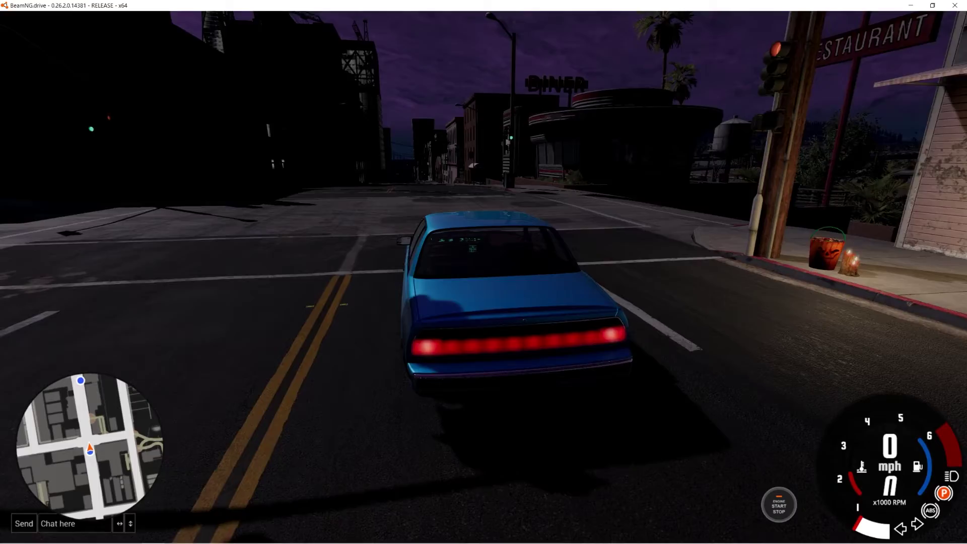
Drive briefly through the intersection, stop, and bring up the main menu.
key(Up)
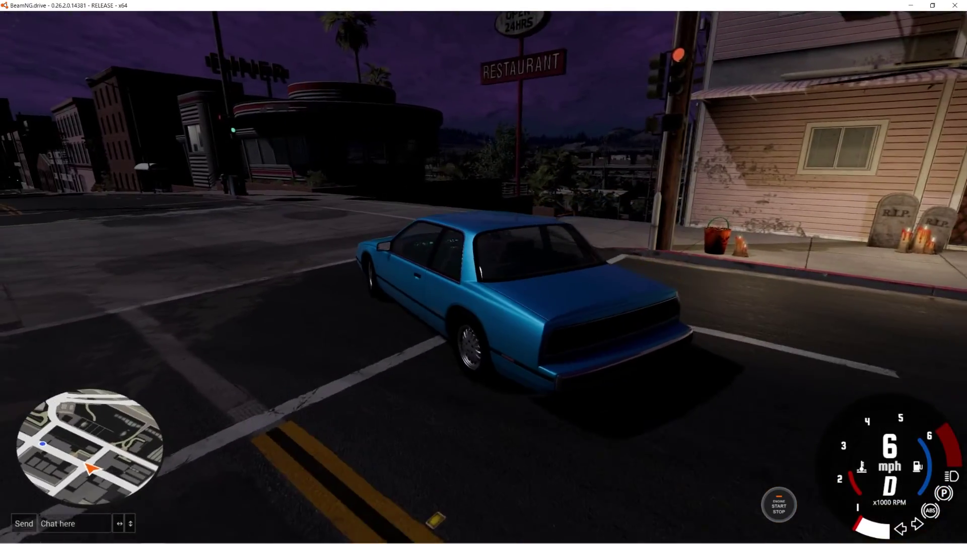
key(Down)
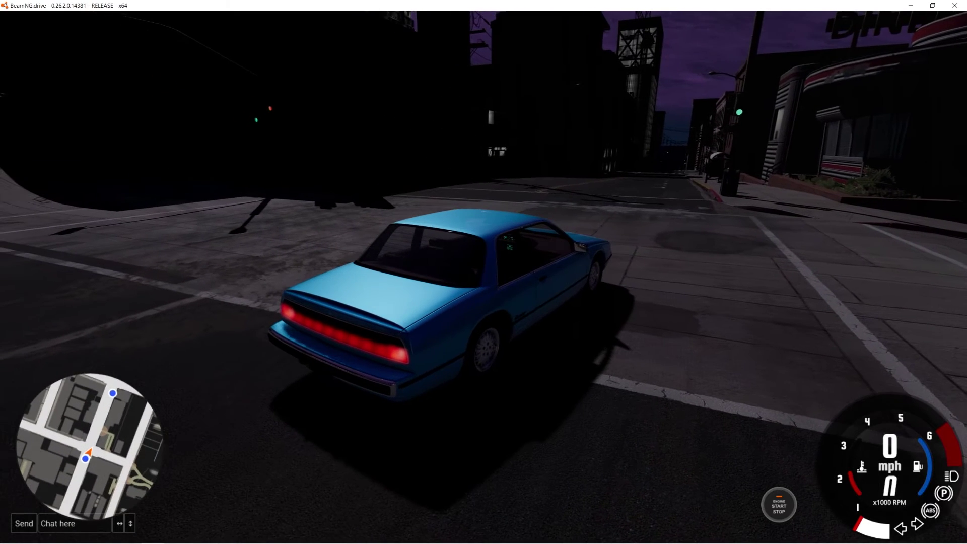
key(Escape)
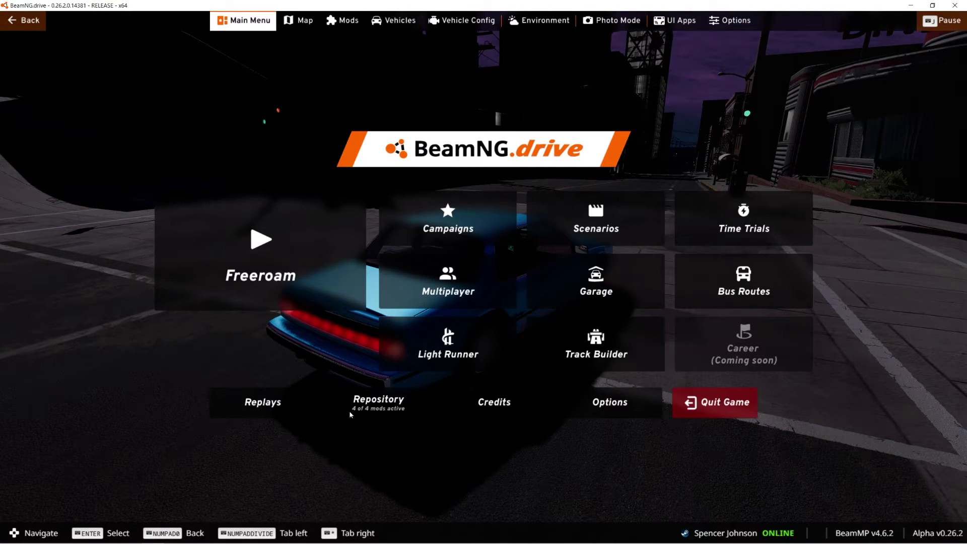
Filter the repository to Land vehicles and subscribe to the Backyard Kart mod.
click(353, 407)
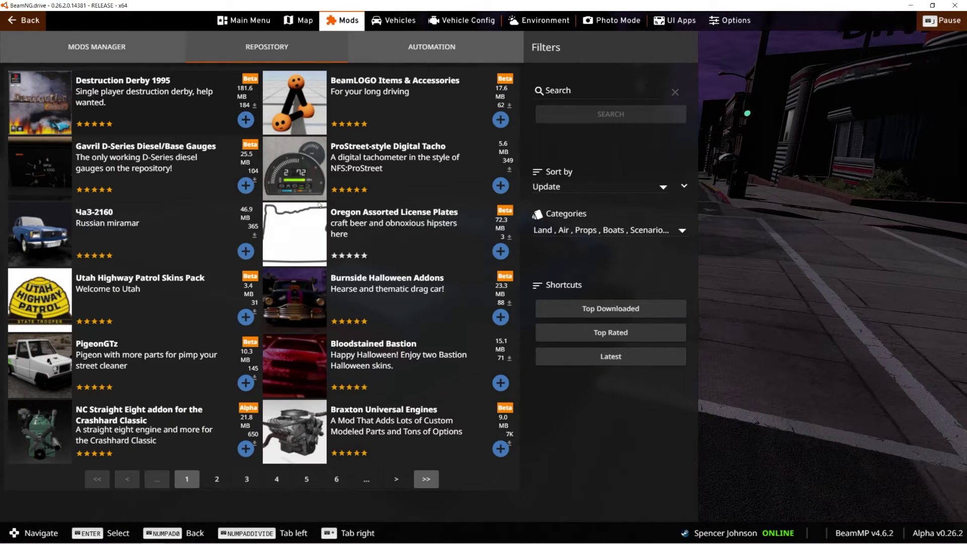
click(563, 230)
click(571, 238)
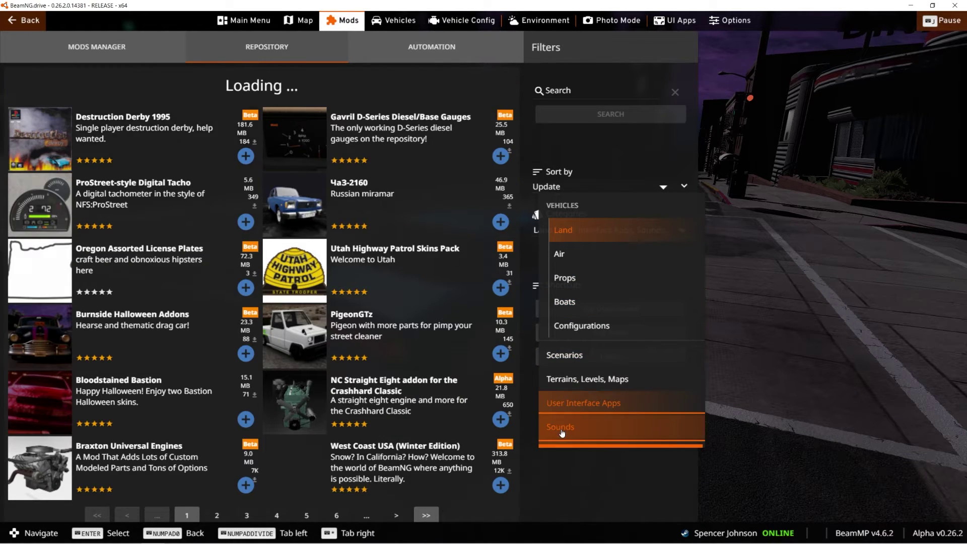
scroll(557, 403, down, 2)
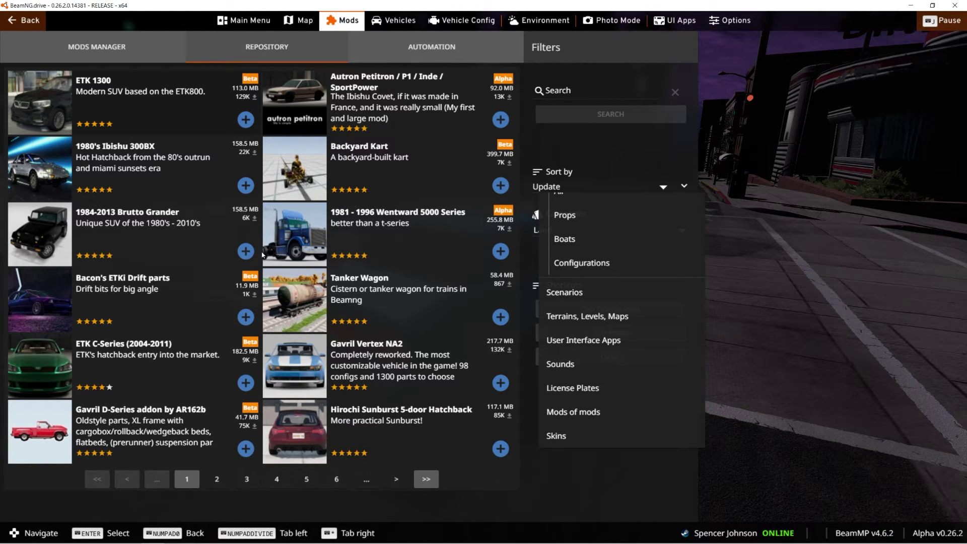
click(354, 177)
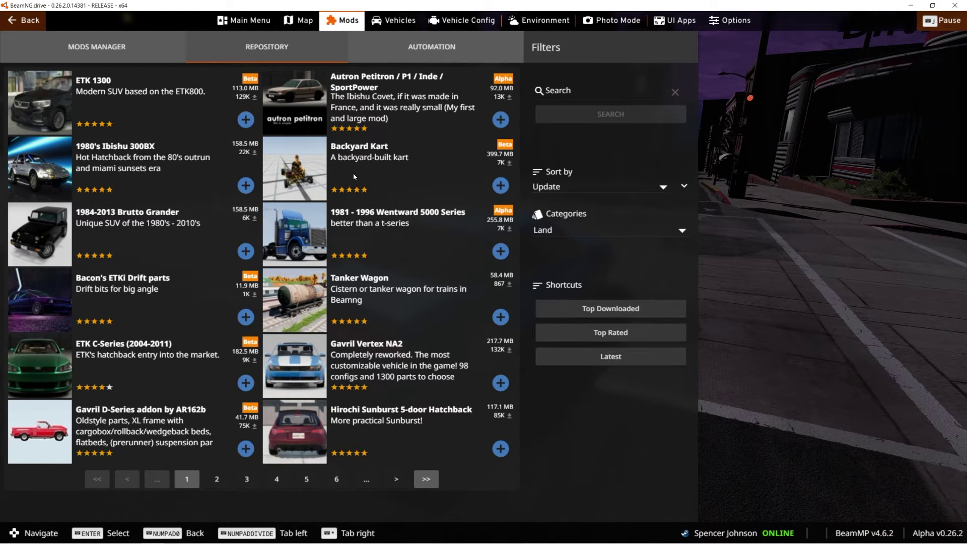
click(354, 176)
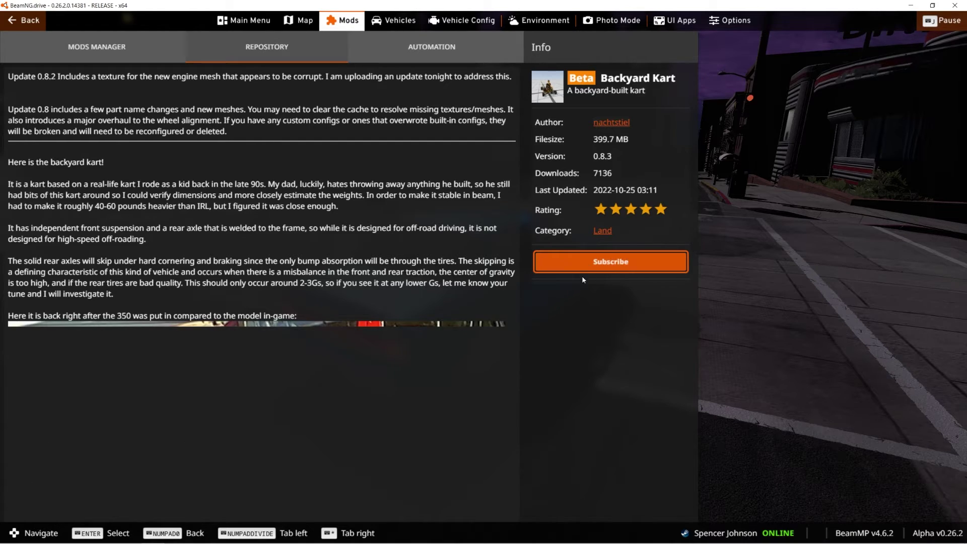
click(583, 270)
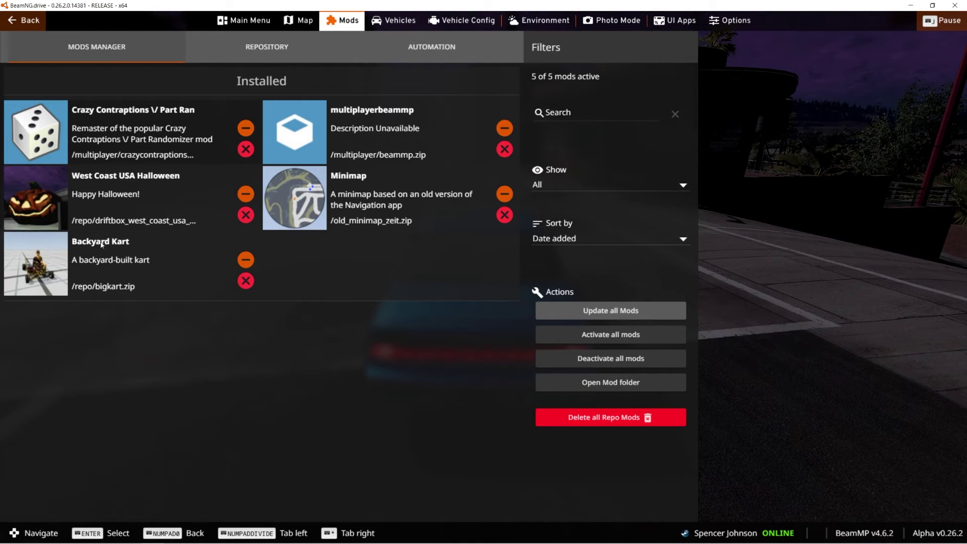
Swap the car for a Backyard Kart configuration, then accelerate down the street and brake to a stop.
click(375, 28)
click(311, 36)
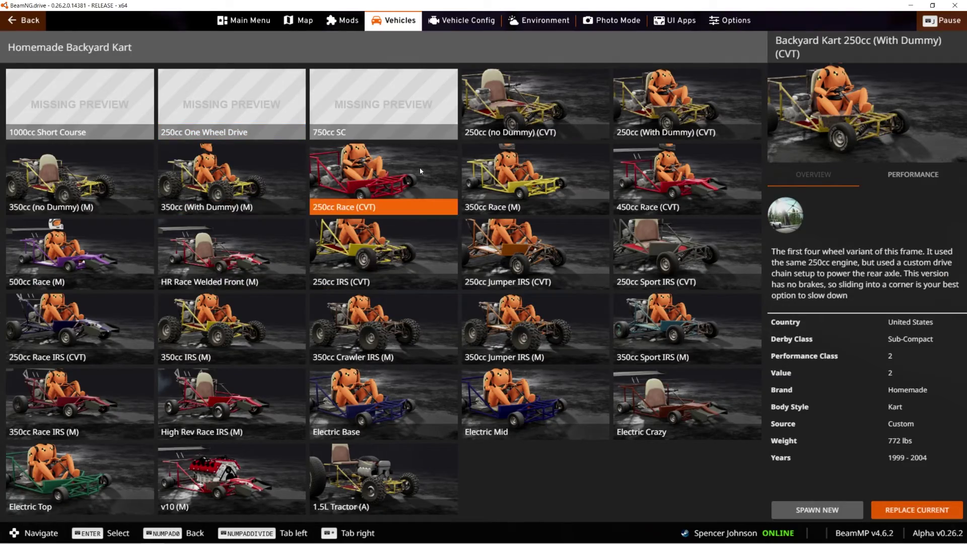
key(Escape)
key(Up)
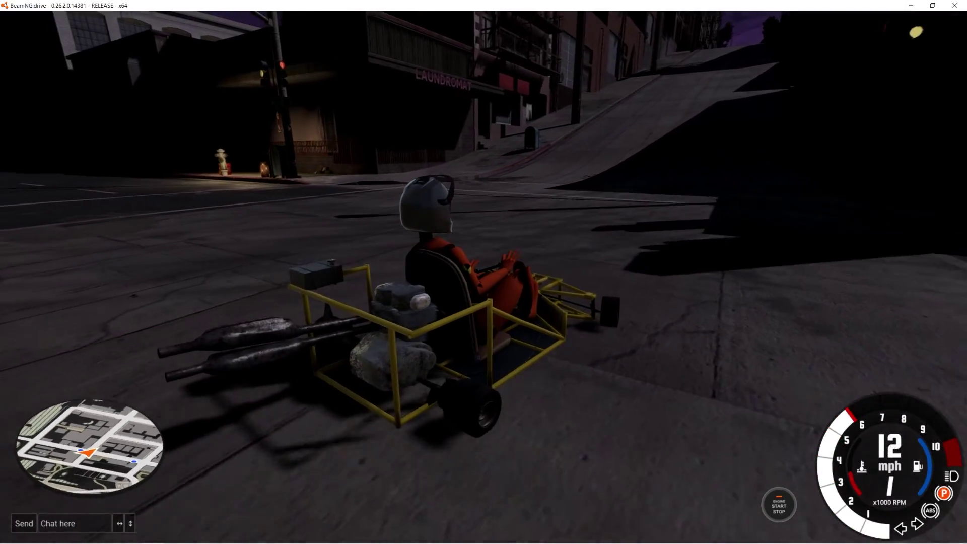
key(Down)
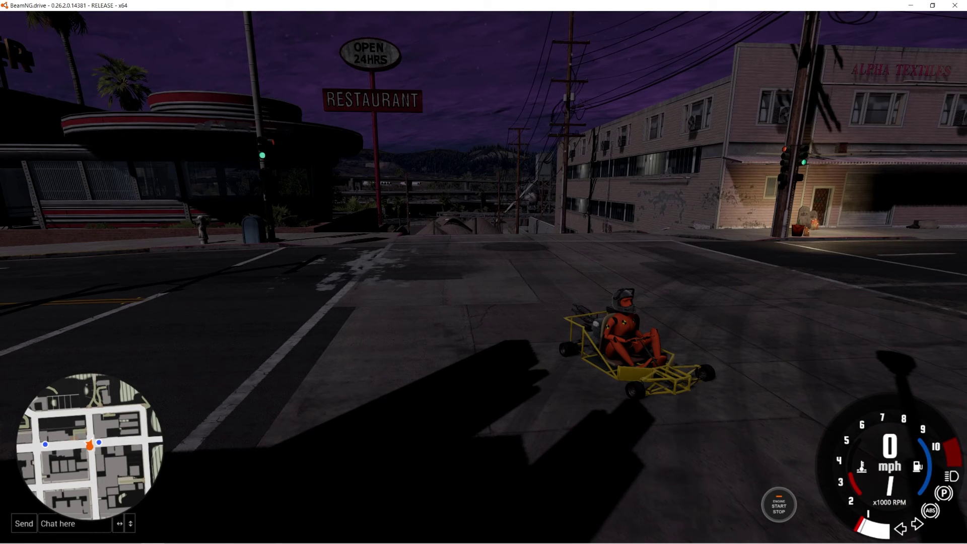